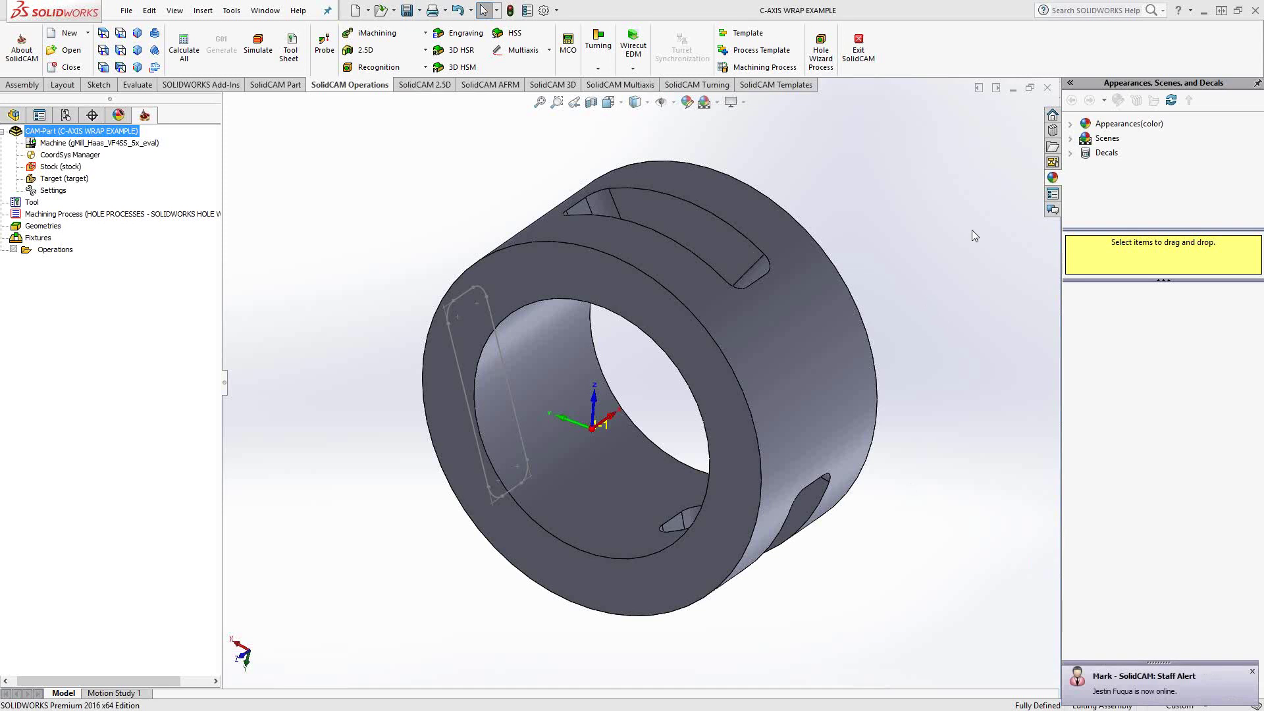
Add a new Pocket milling operation and start a new geometry named 'contour'
middle_click_drag(927, 229, 931, 258)
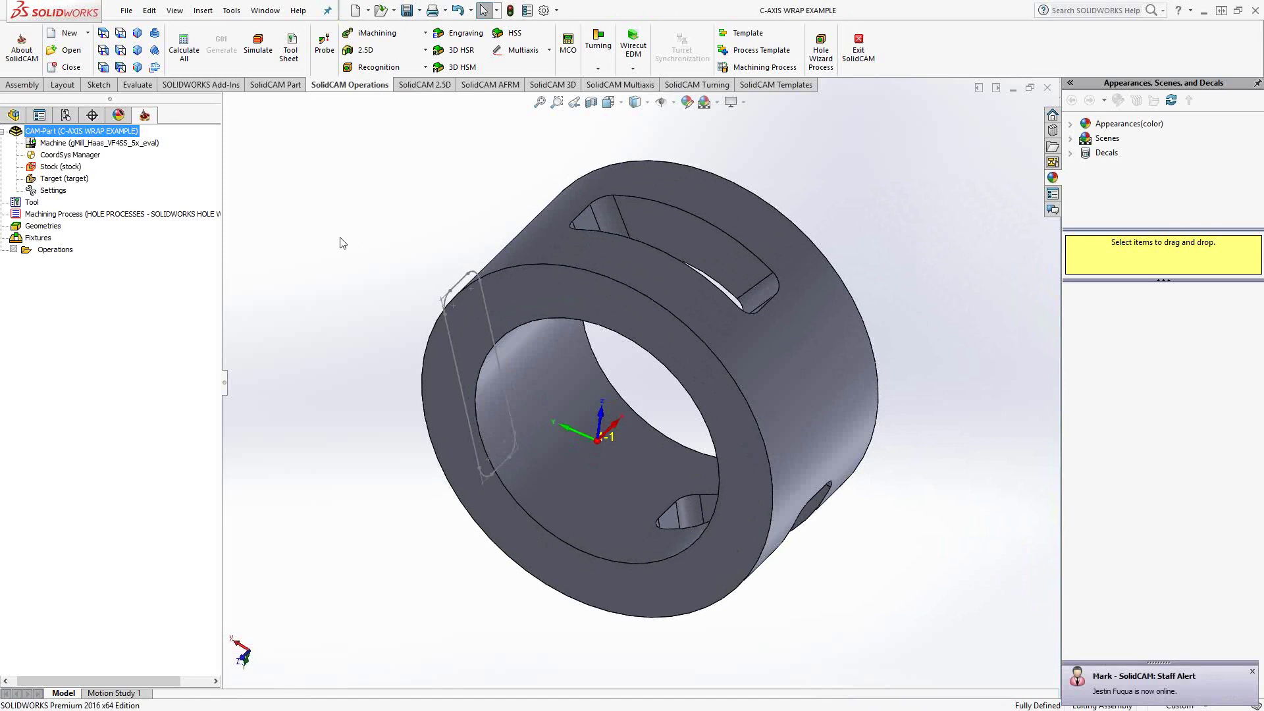
right_click(64, 254)
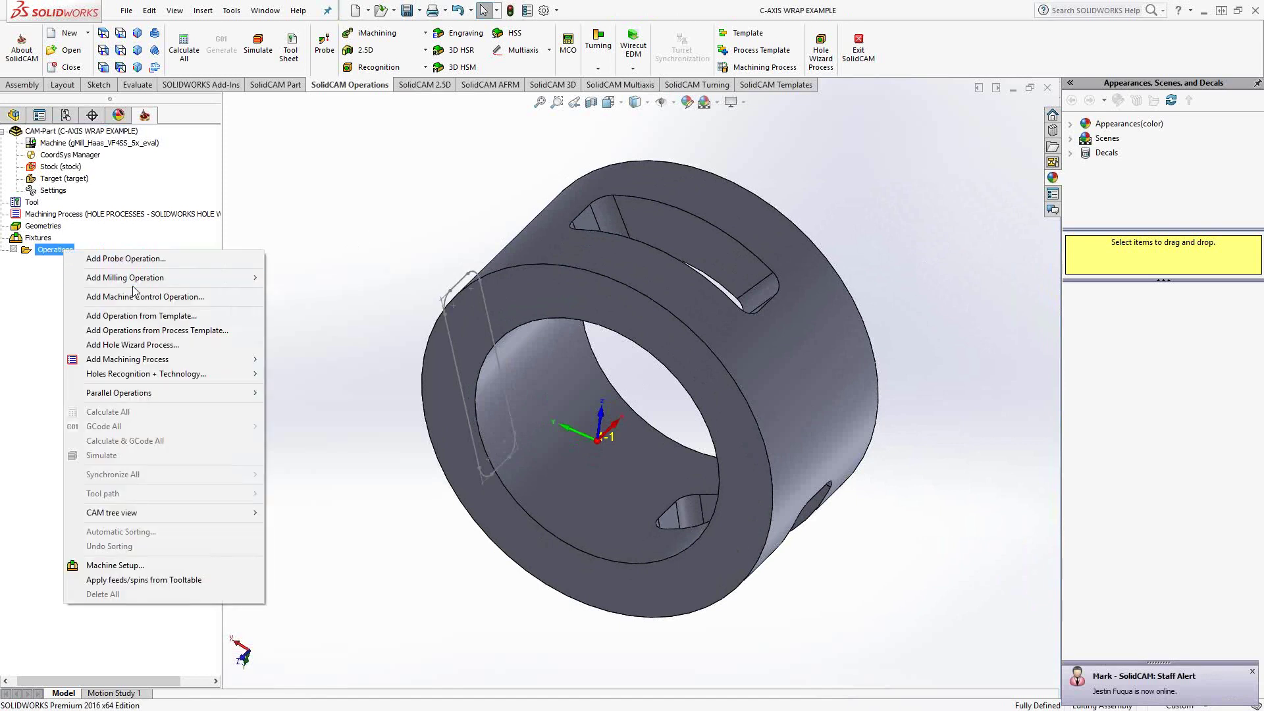
mouse_move(142, 282)
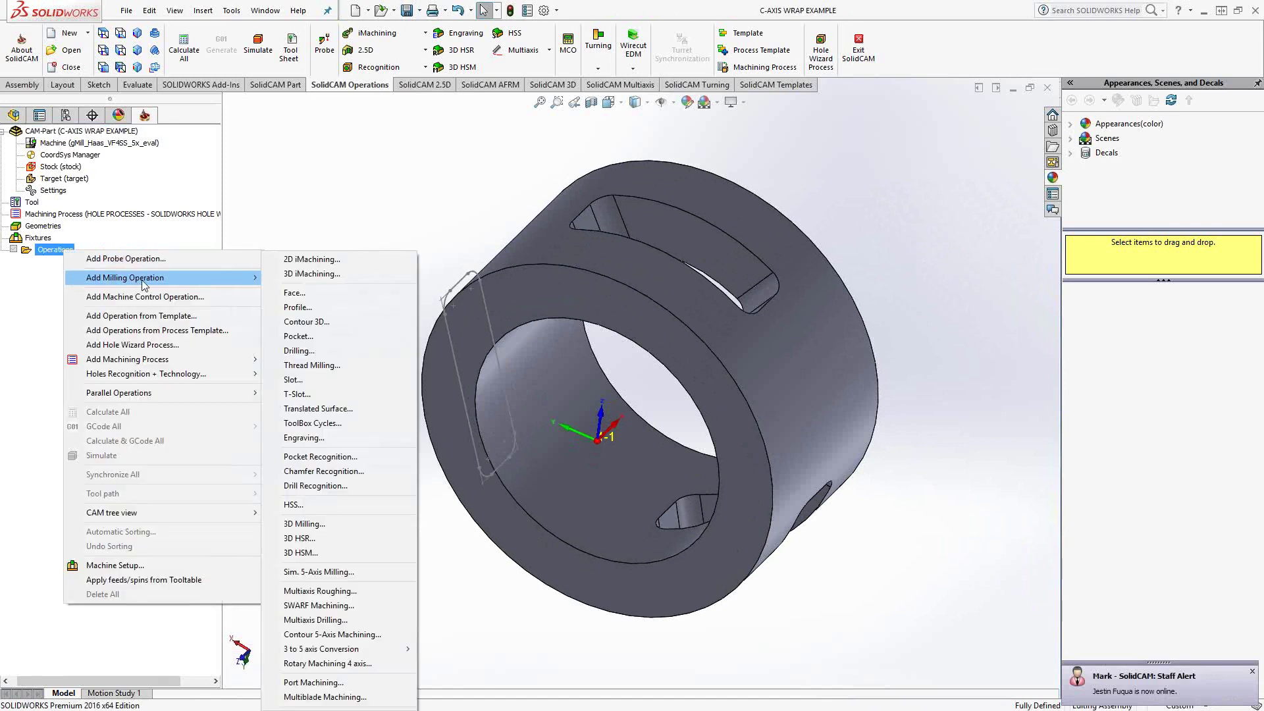
left_click(329, 339)
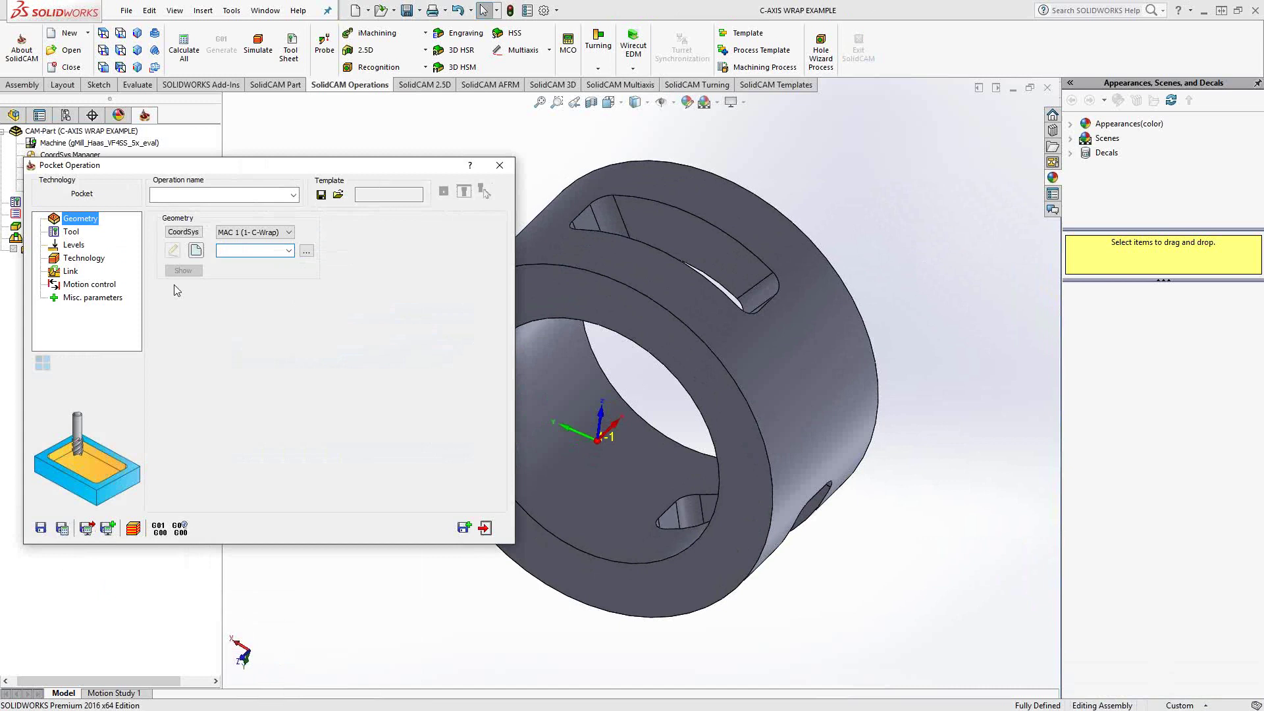
left_click(196, 251)
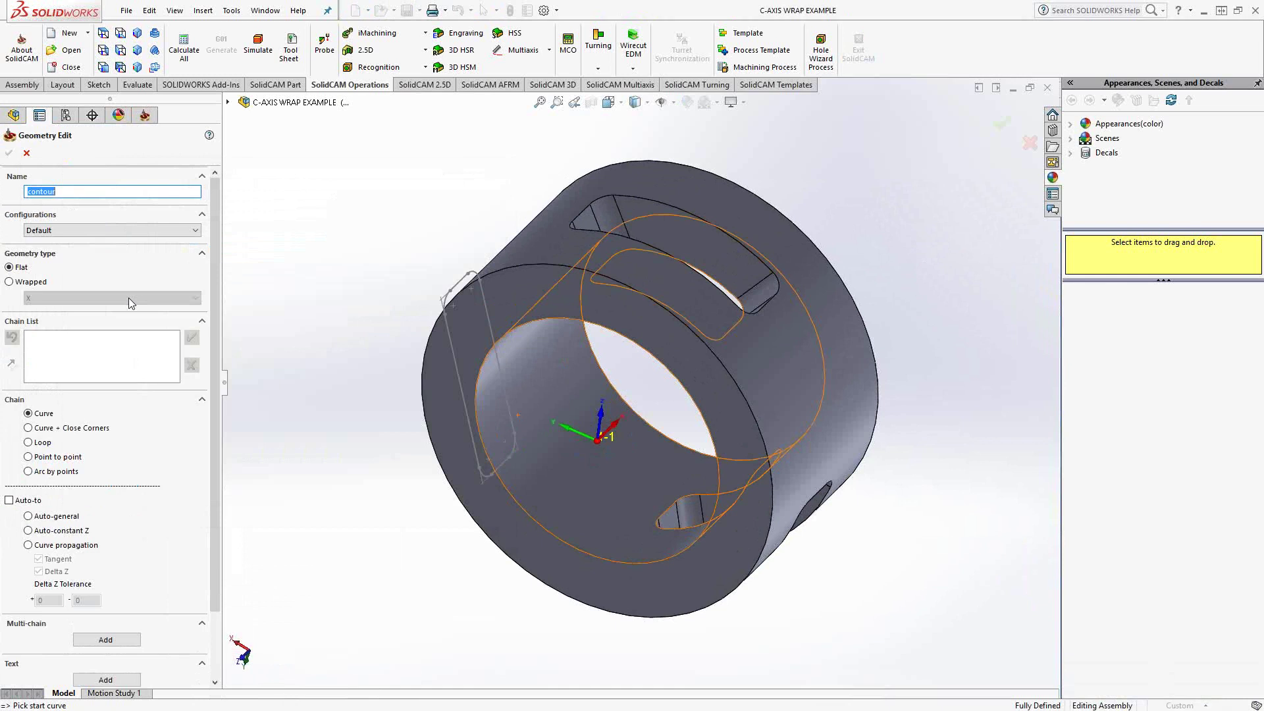
Make 'contour' a geometry wrapped about X, chained around the top slot's edge by curve propagation
left_click(10, 284)
left_click(10, 282)
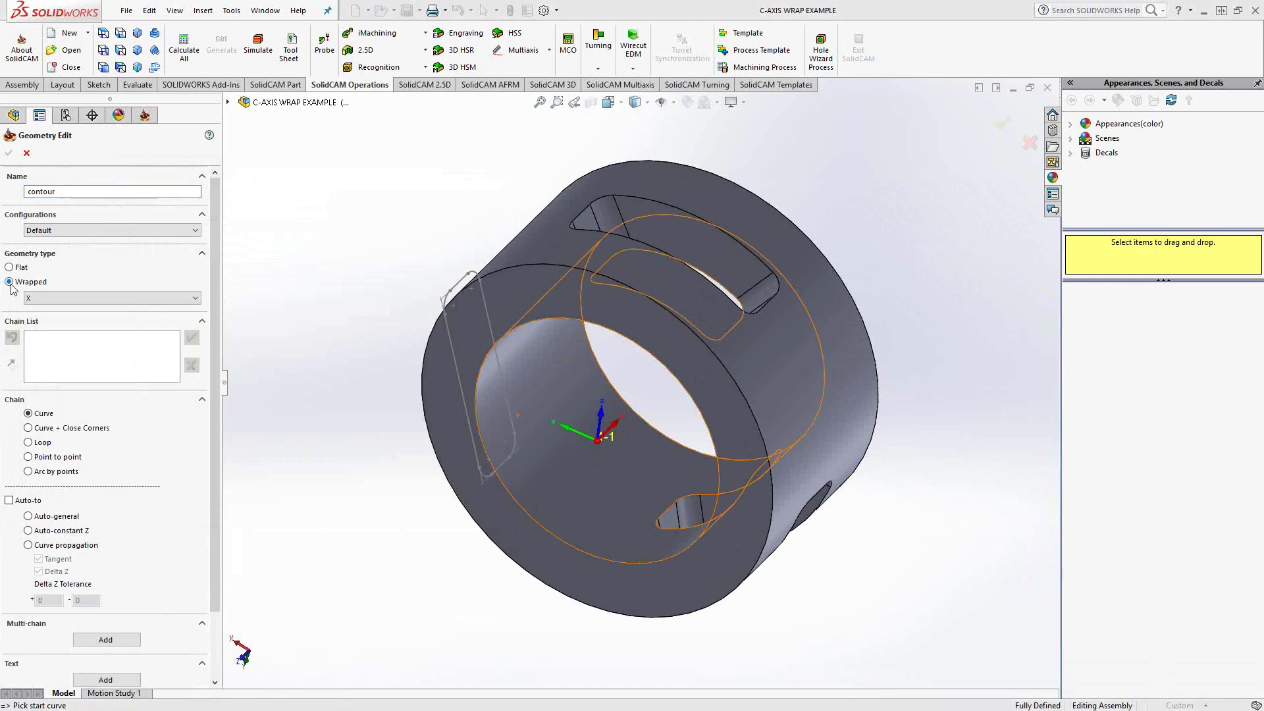
left_click(194, 298)
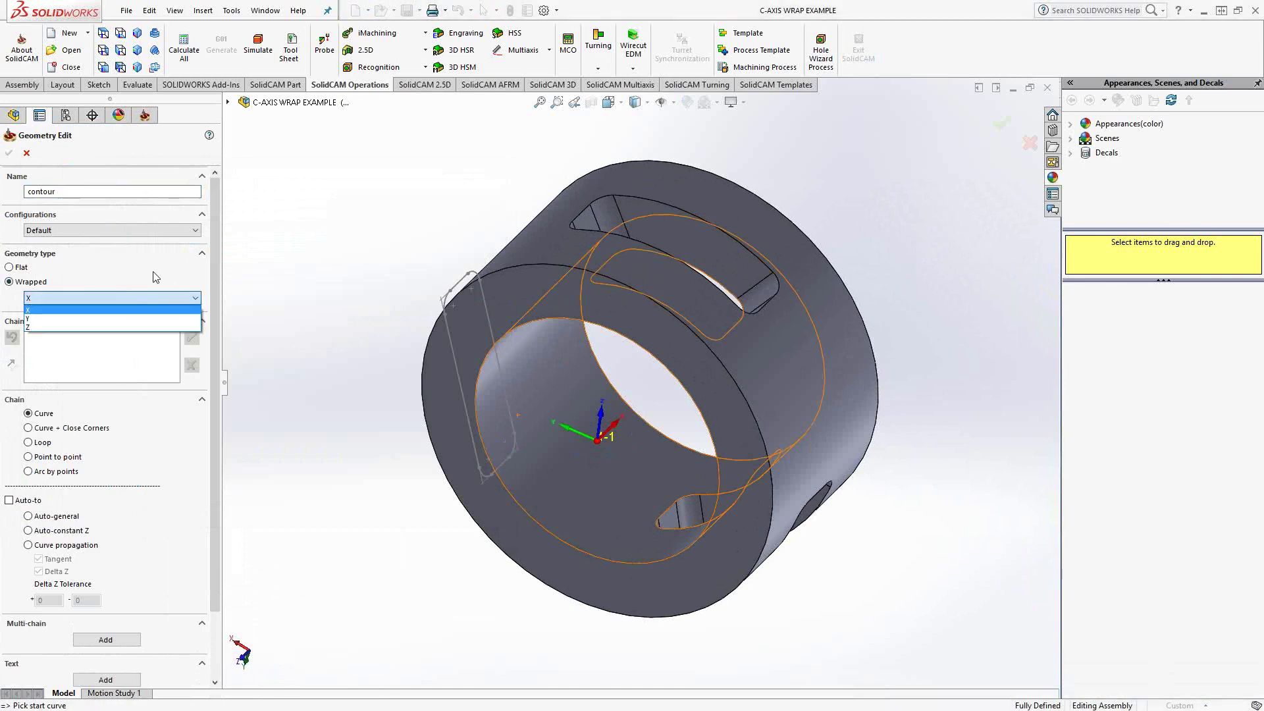
left_click(105, 309)
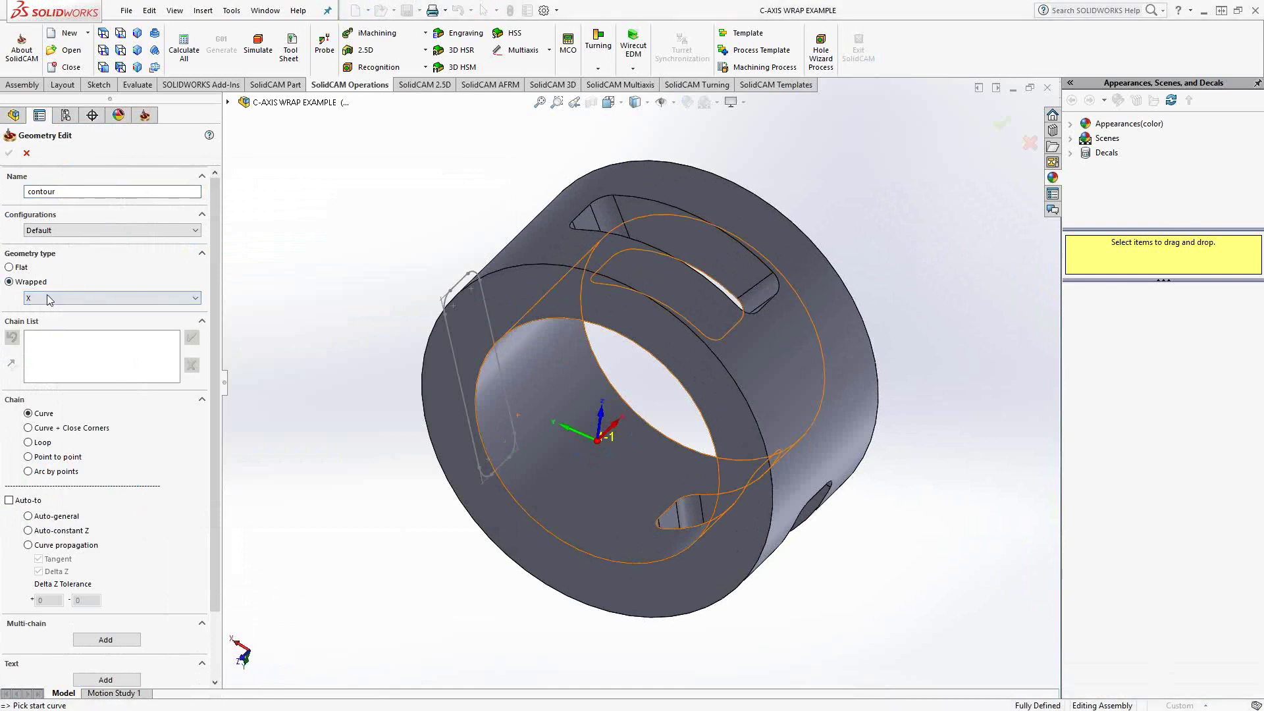
left_click(741, 244)
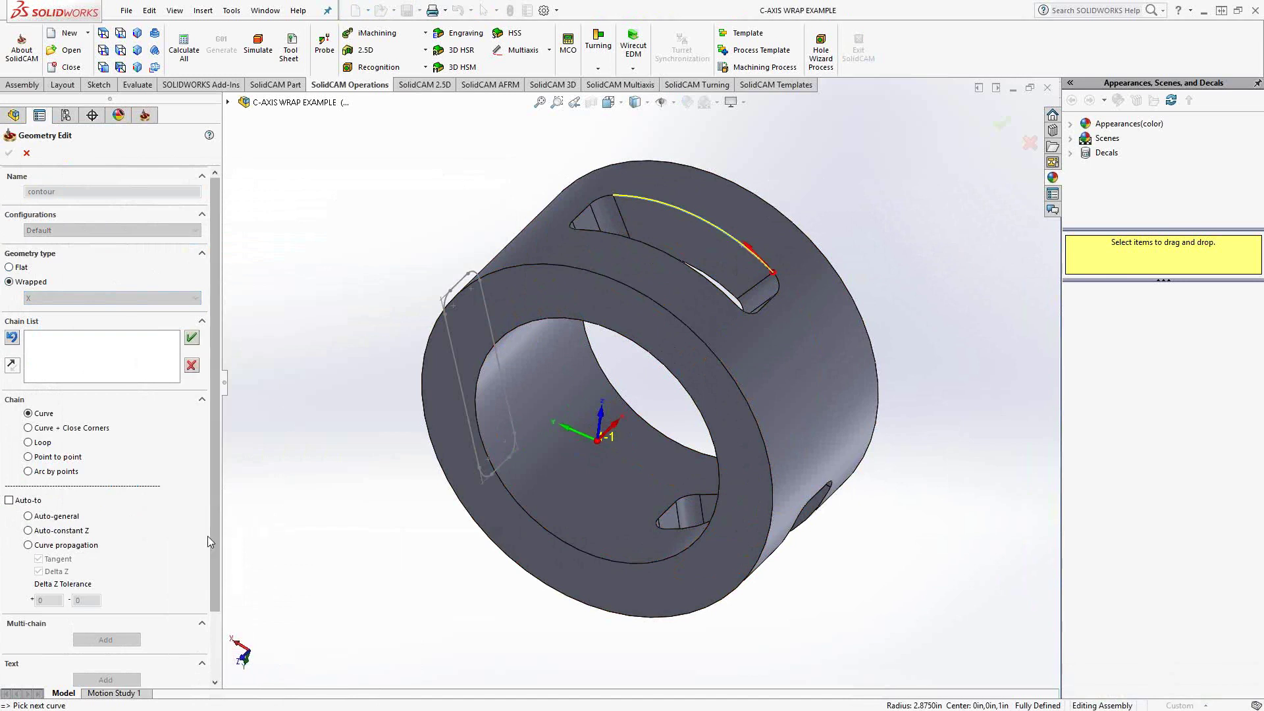
left_click(71, 546)
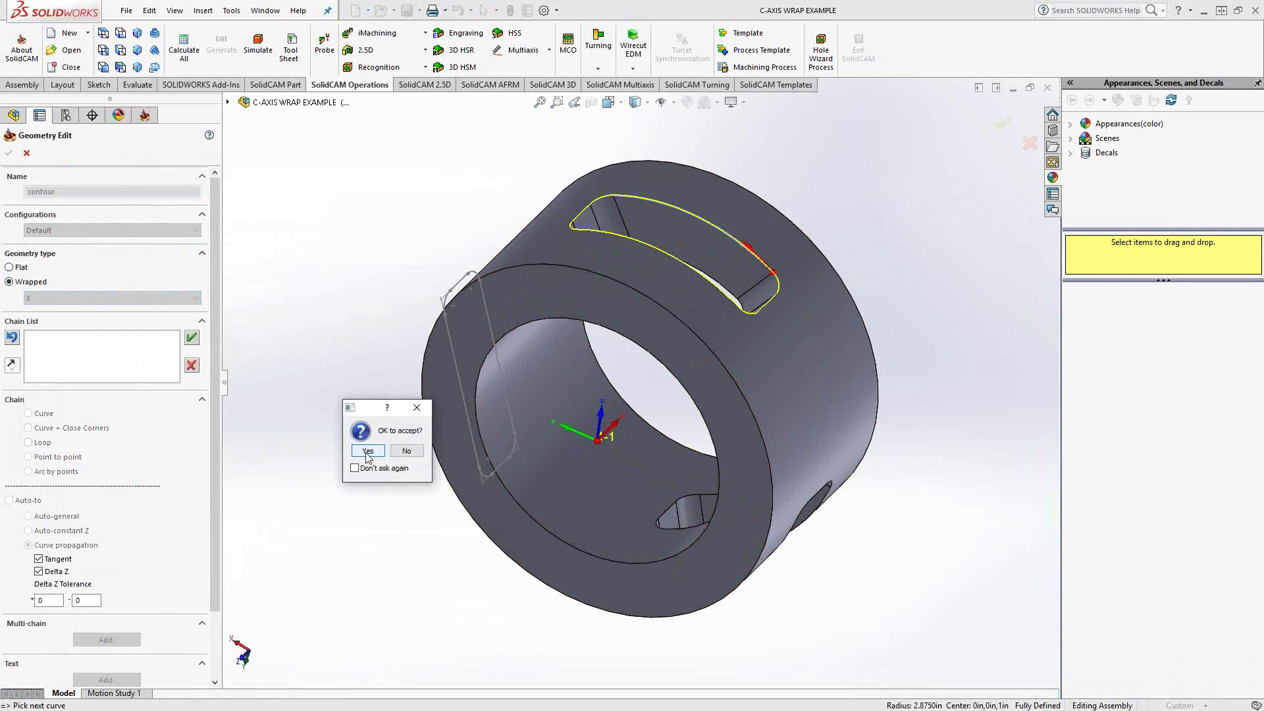
left_click(368, 451)
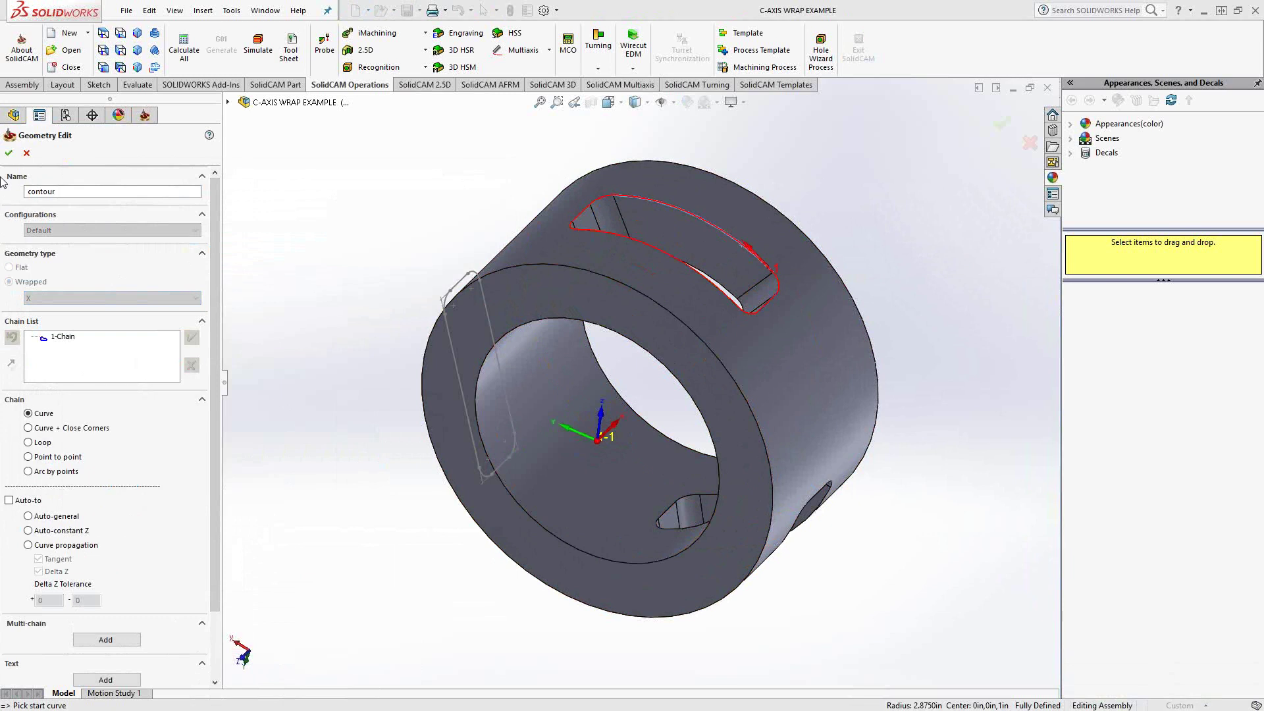
Confirm the wrapped geometry and assign tool 28, the 3/8 Endmill, to the pocket
left_click(8, 153)
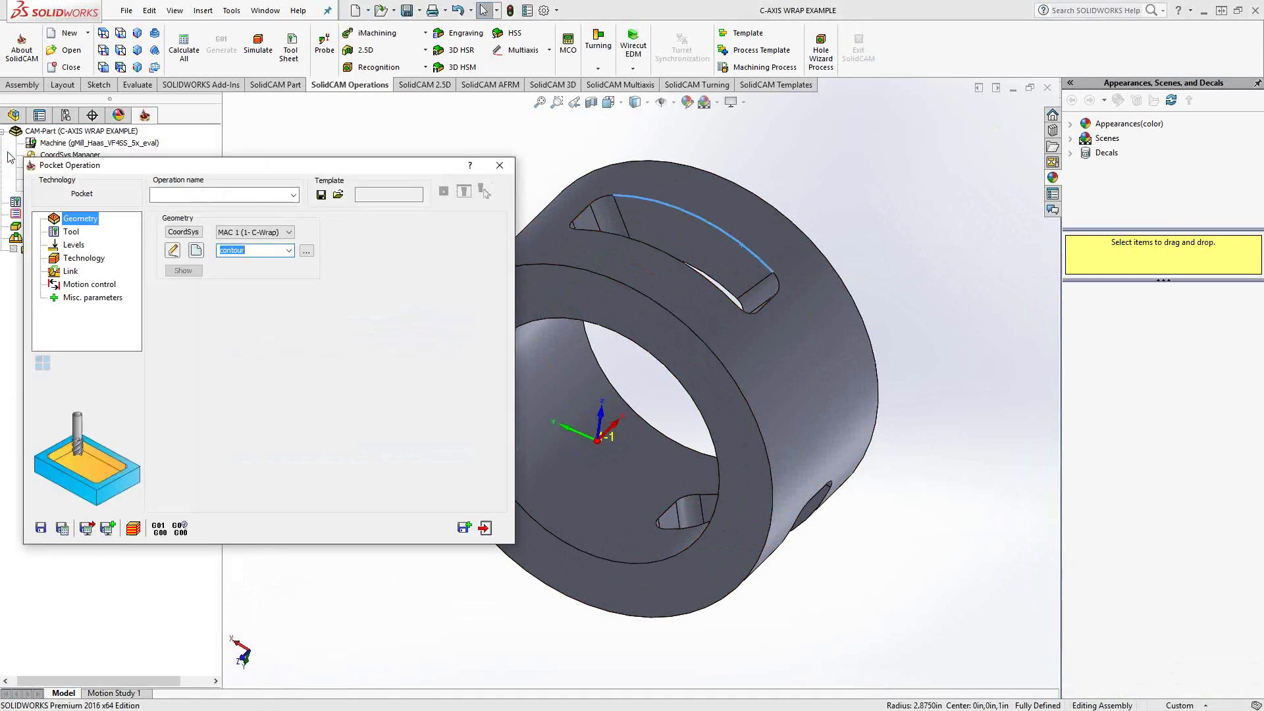
left_click(77, 233)
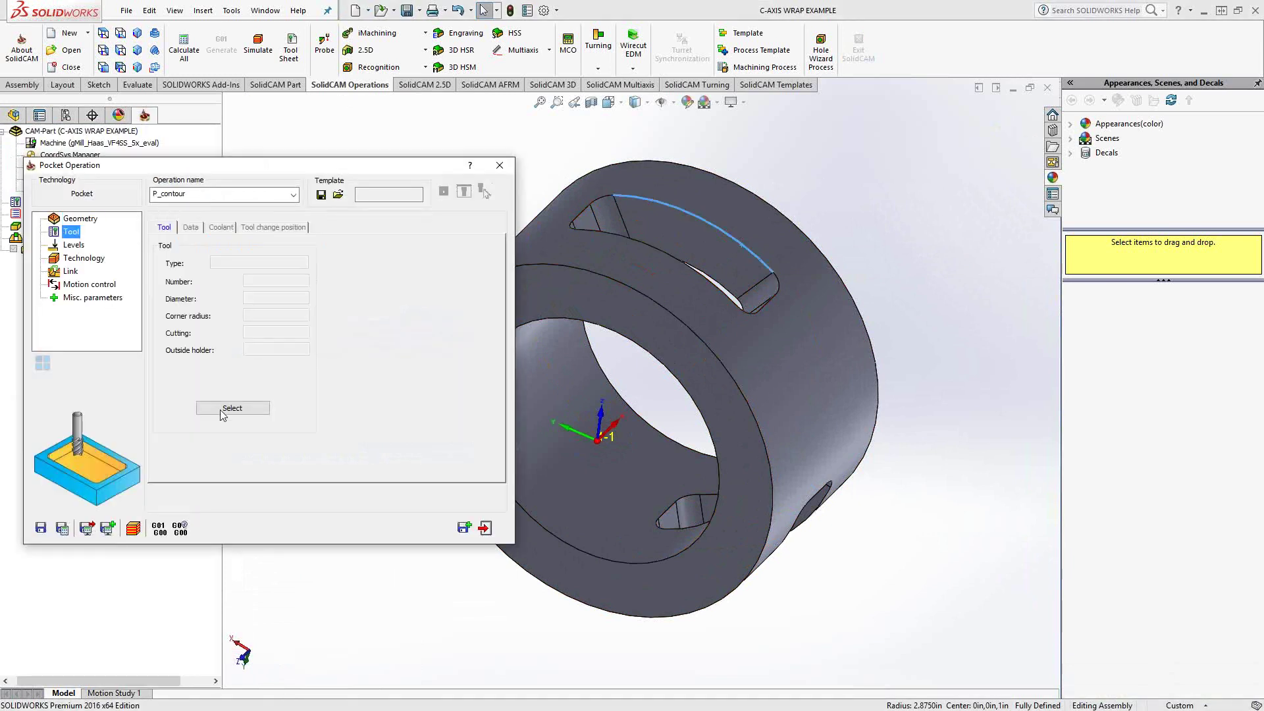
left_click(224, 408)
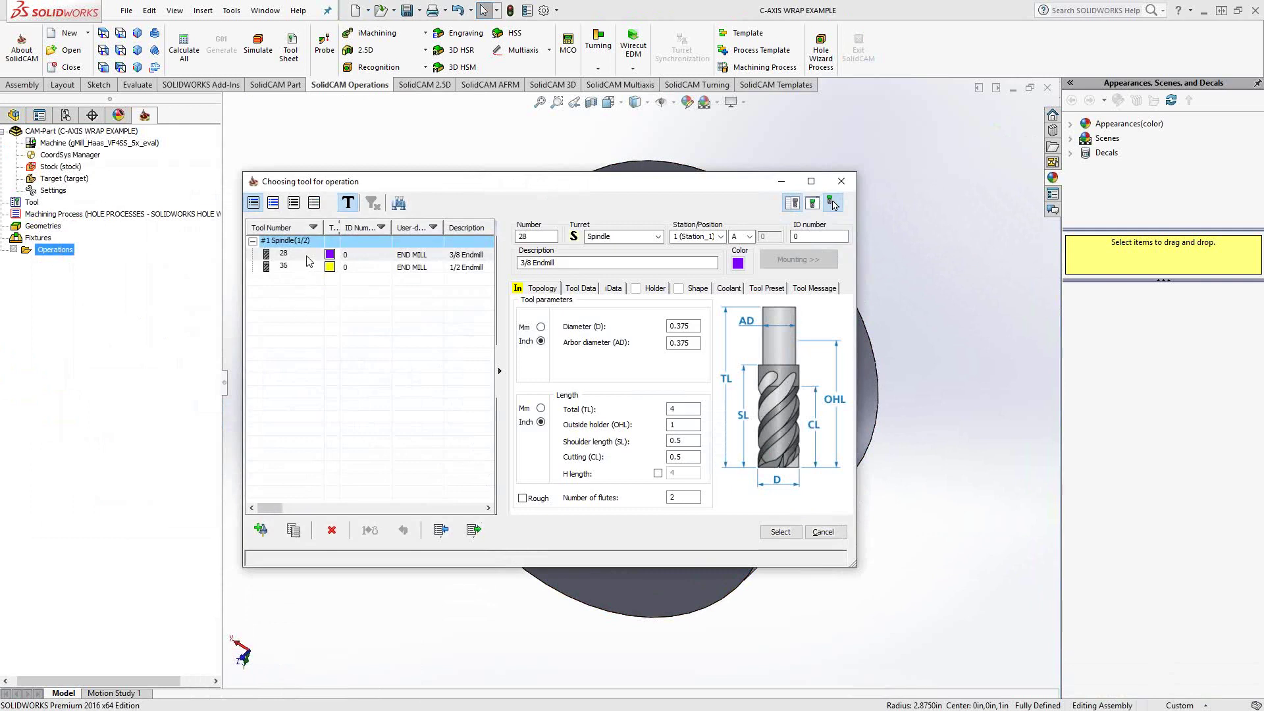
left_click(307, 261)
left_click(783, 533)
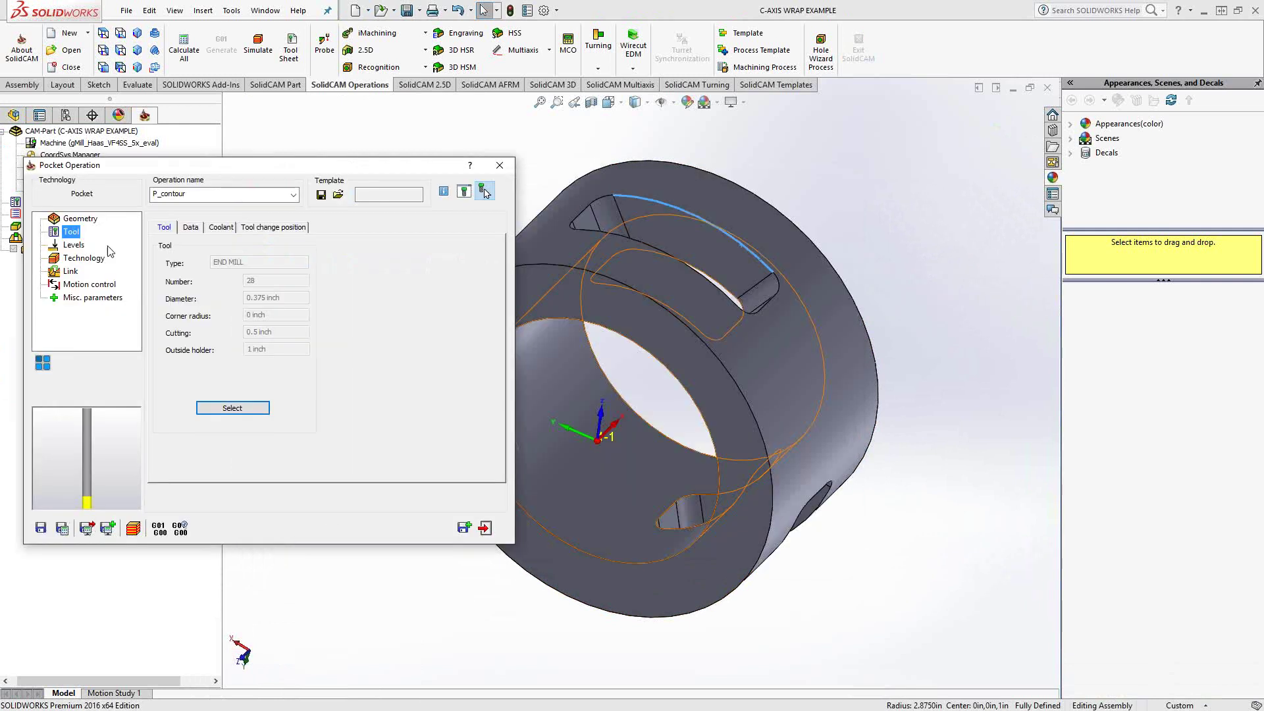
Set the pocket's upper level to 2.875 by picking the slot's top edge
left_click(71, 244)
left_click(204, 318)
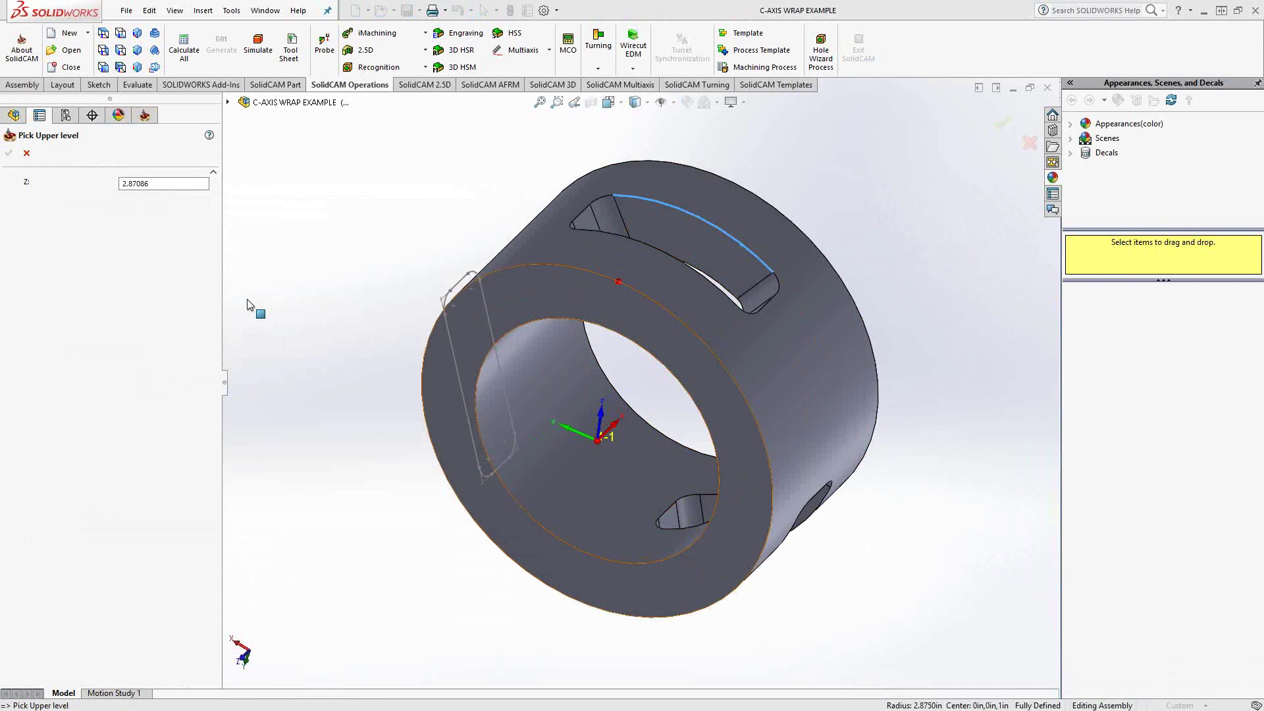
left_click(693, 215)
left_click(9, 153)
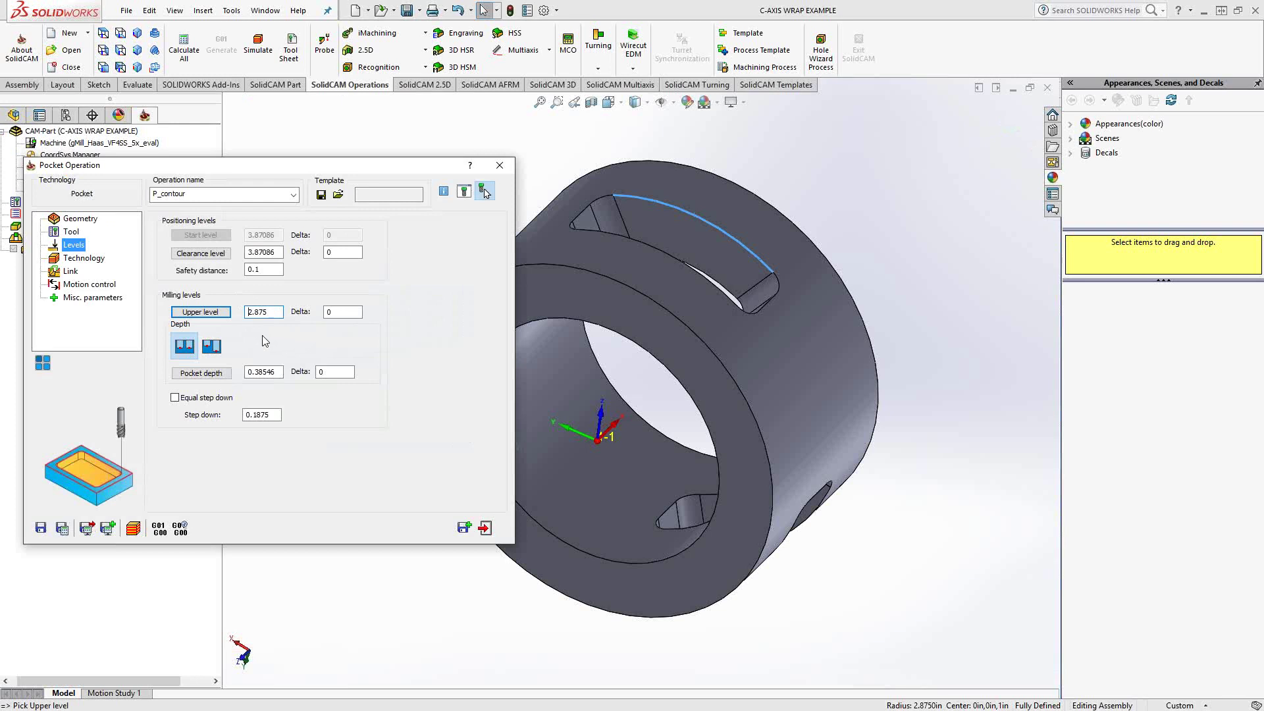
Set pocket depth 0.875 from the slot bottom edge, delta -.05, with equal step down
left_click(227, 373)
middle_click_drag(460, 395, 573, 298)
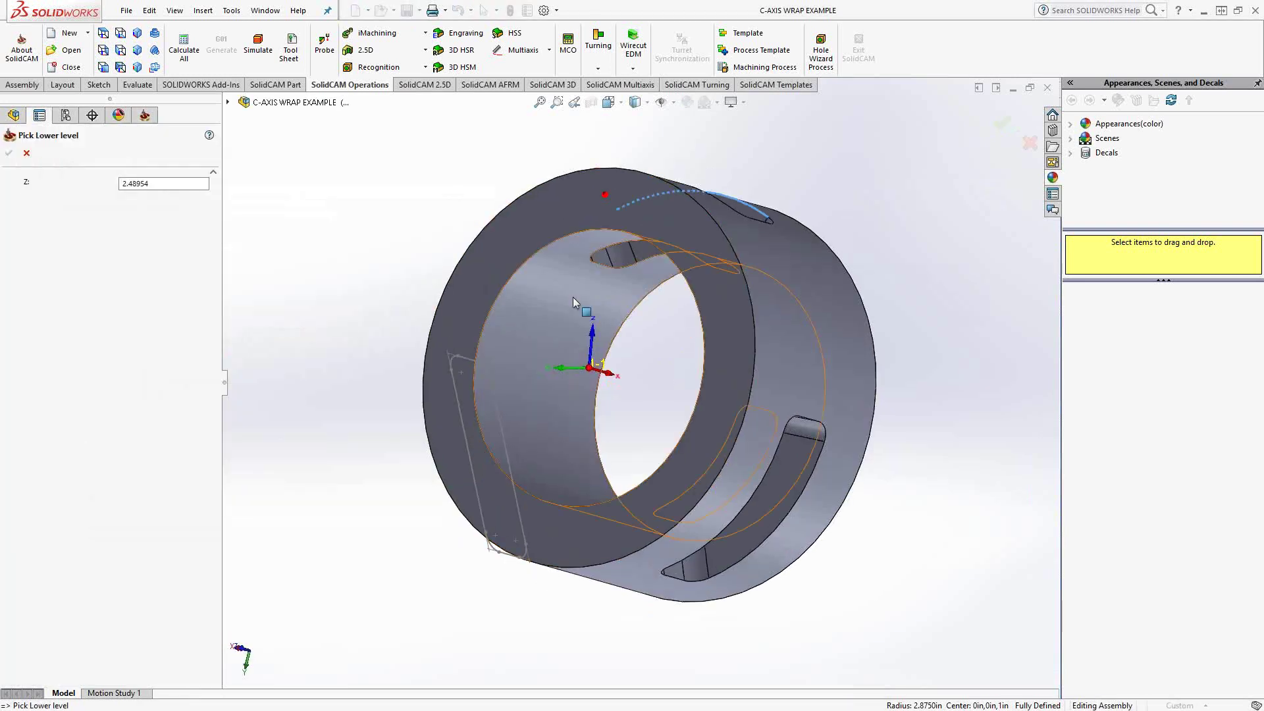
left_click(601, 266)
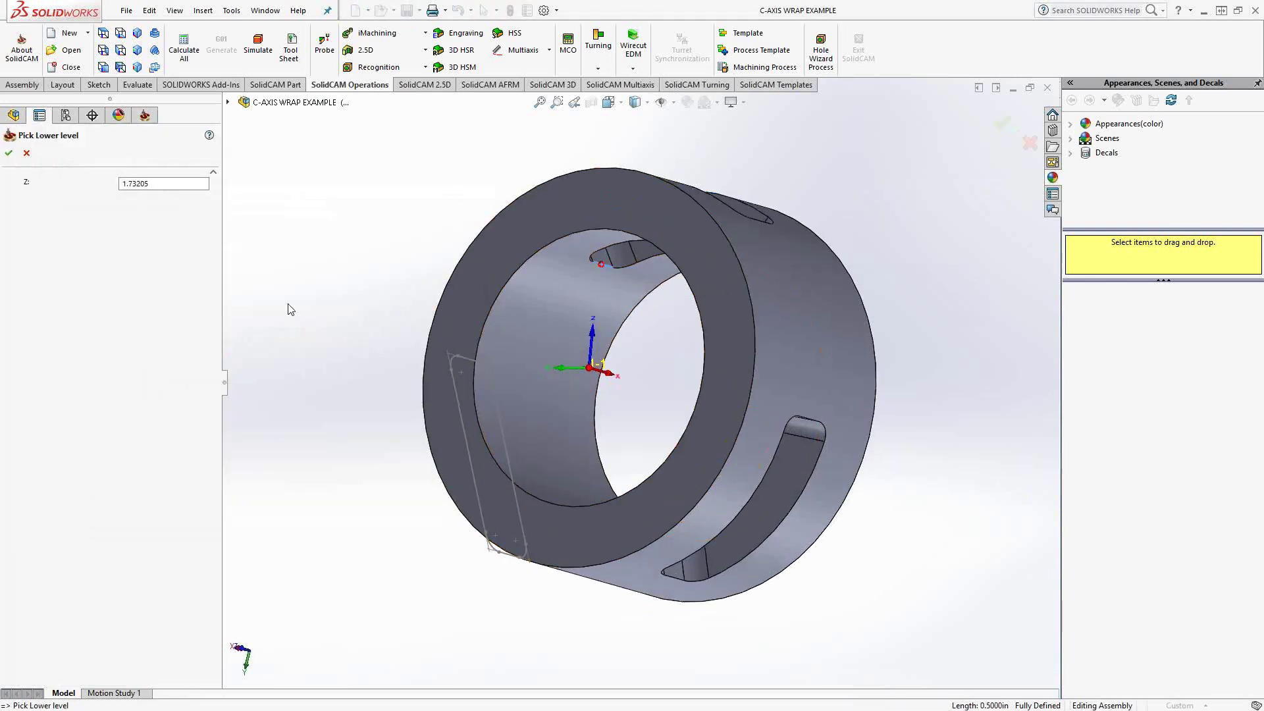
left_click(8, 153)
key("Tab")
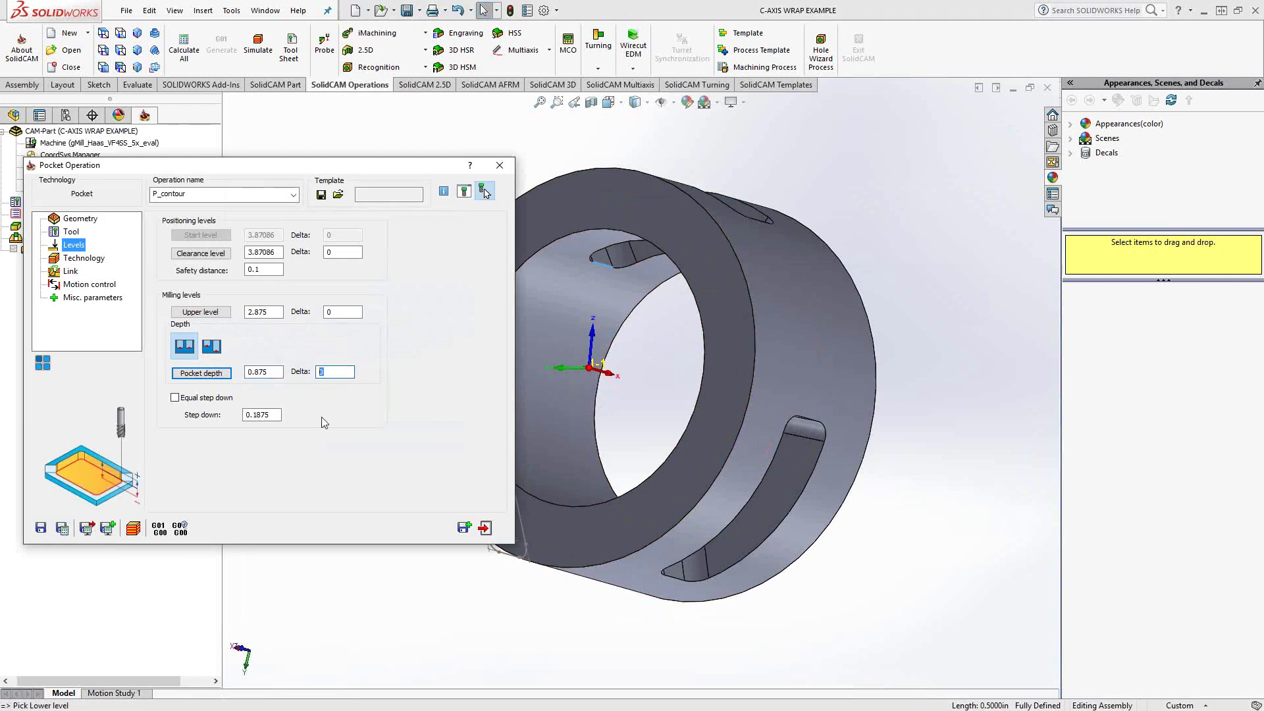
type("-.05")
left_click(177, 398)
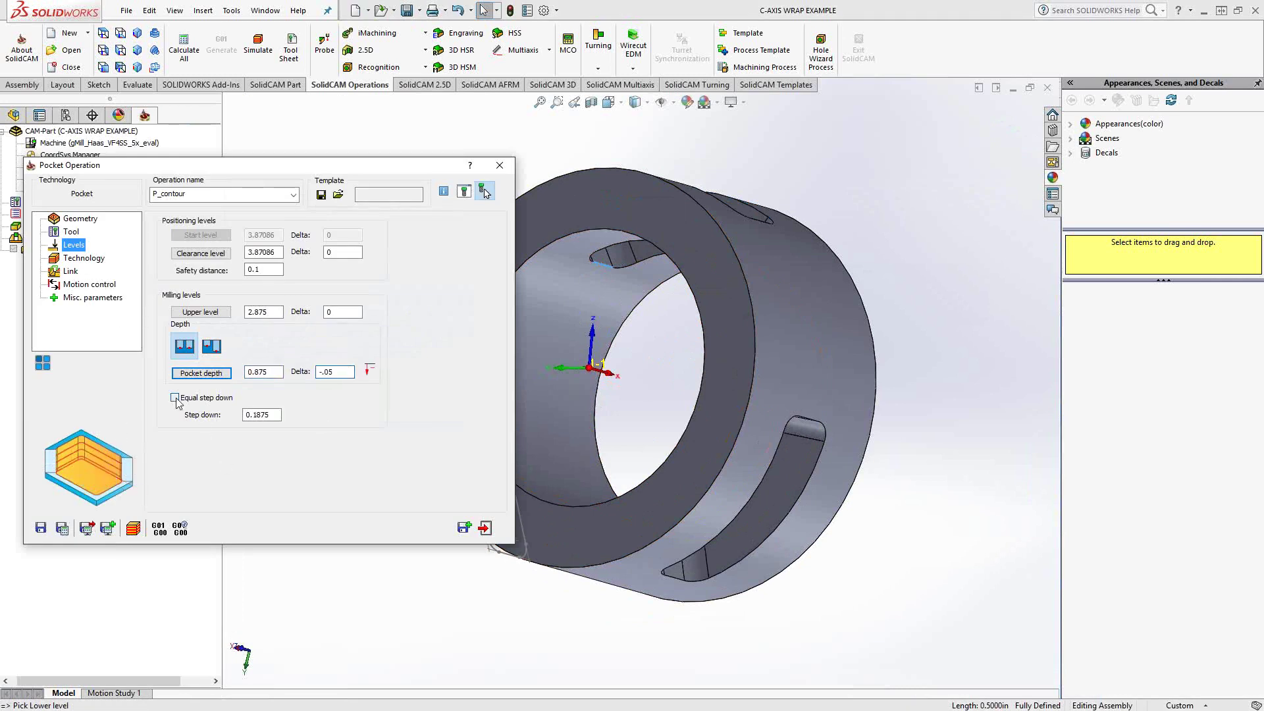
Review the Technology and Link settings, then save and calculate the pocket toolpath
left_click(86, 260)
left_click(71, 271)
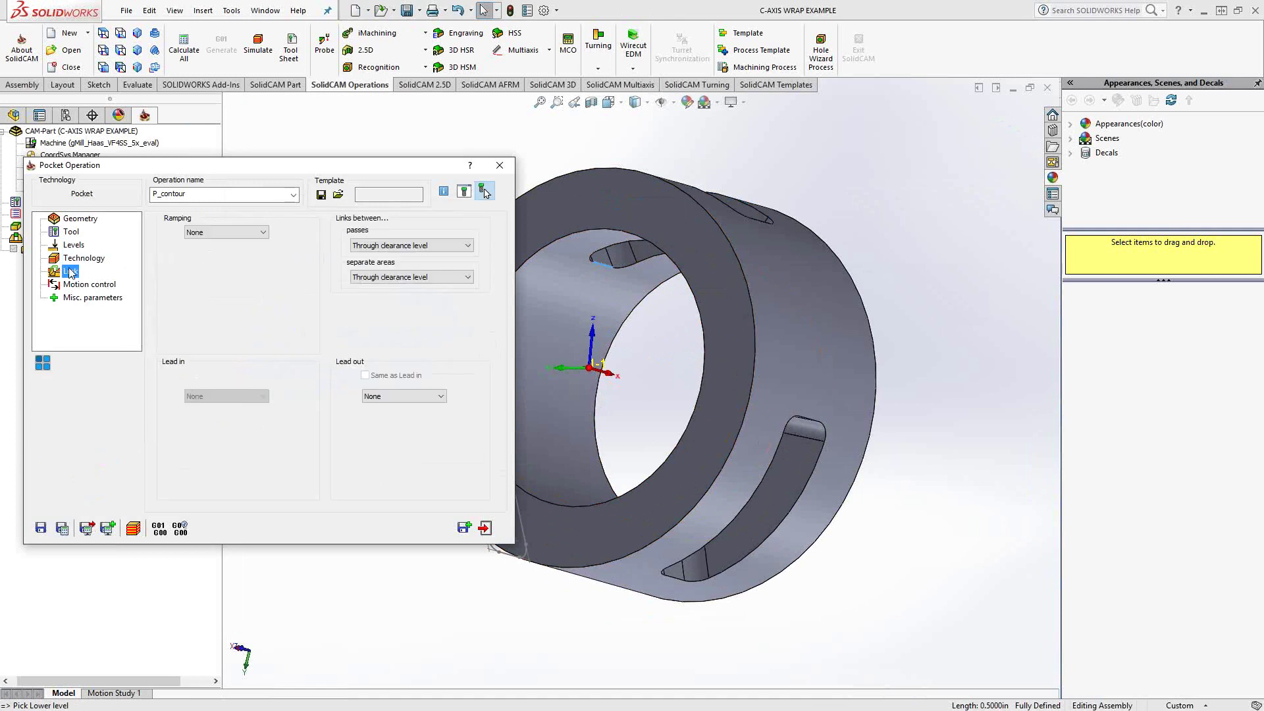
left_click(62, 527)
Close the pocket dialog and inspect the P_contour toolpath in a section view and front view
left_click(500, 165)
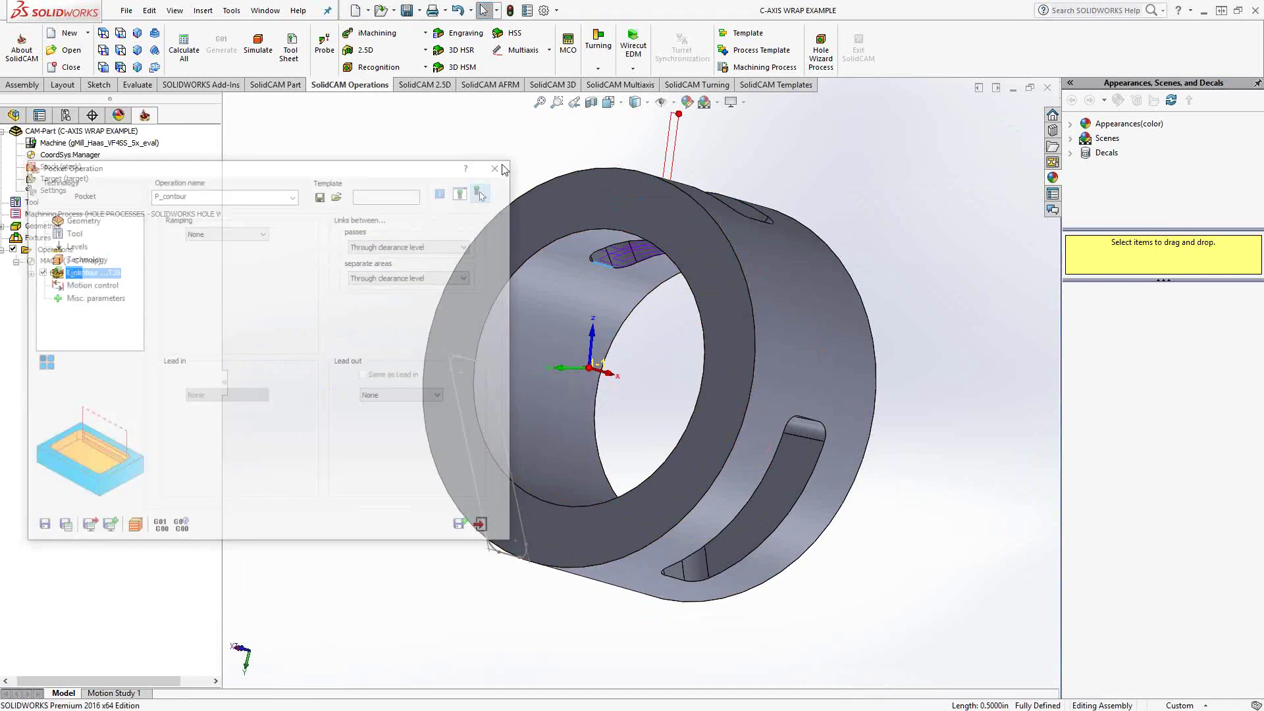
left_click(591, 103)
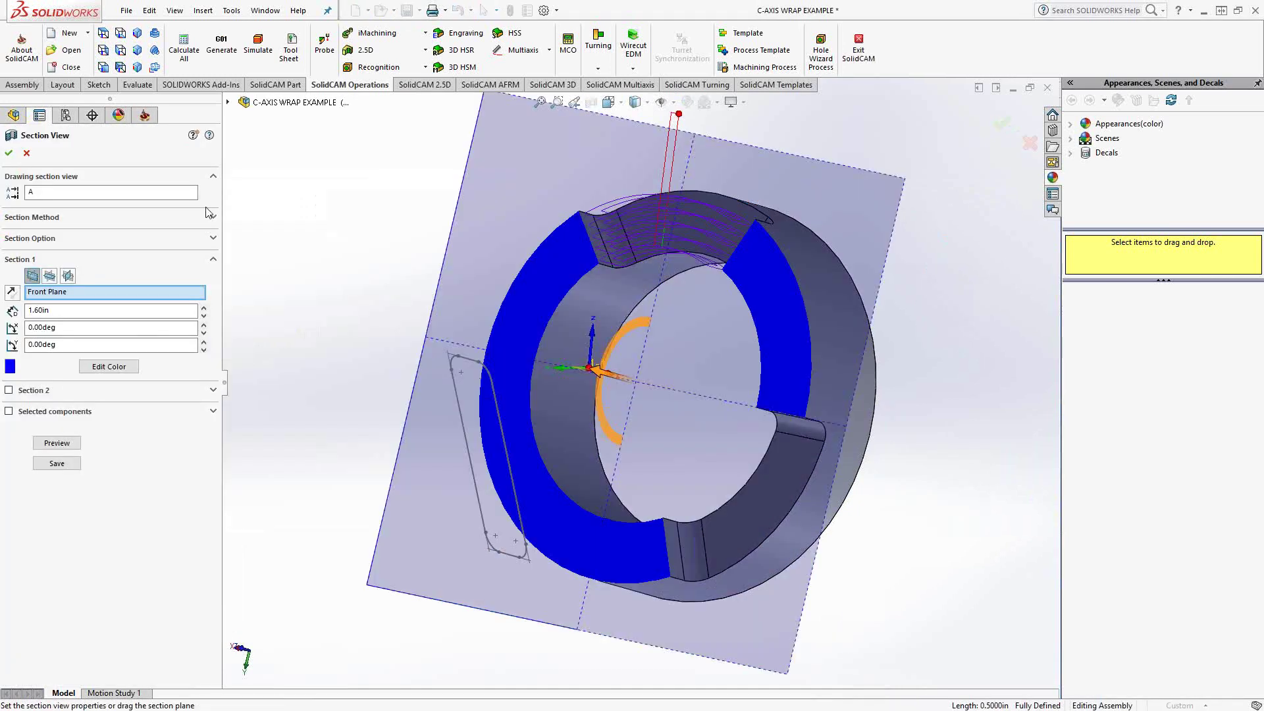
left_click(8, 152)
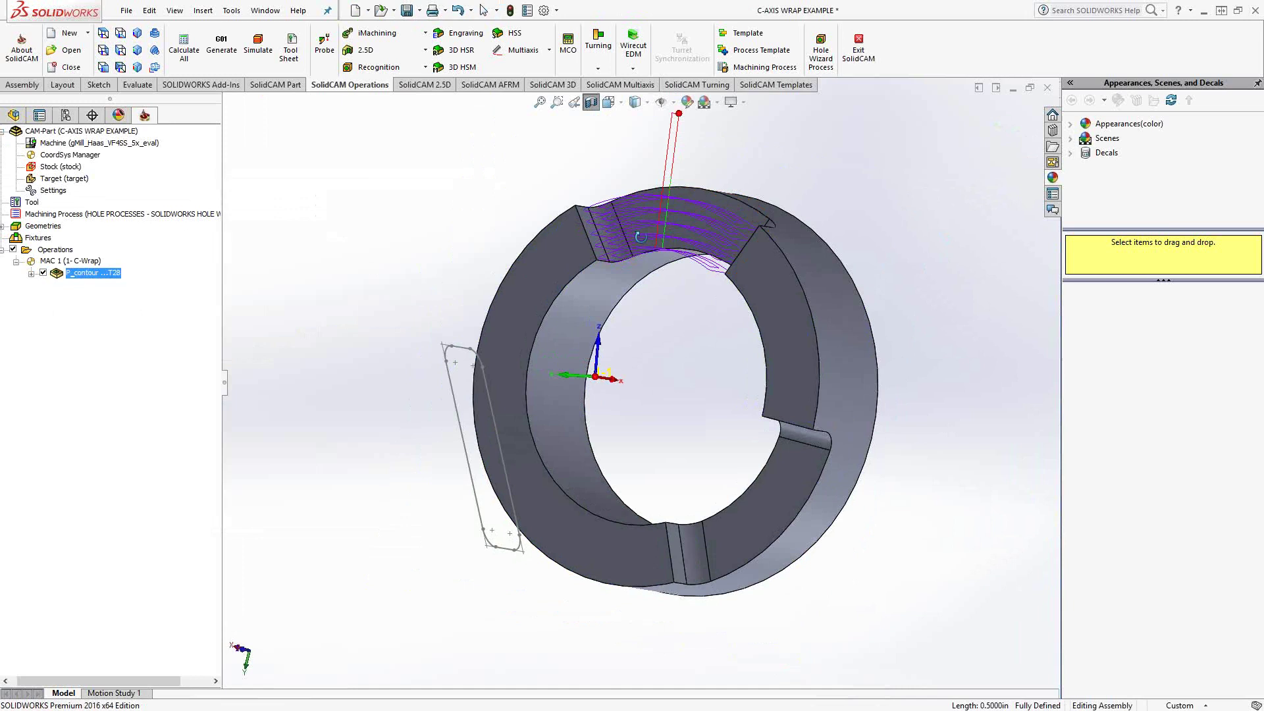
middle_click_drag(641, 237, 700, 268)
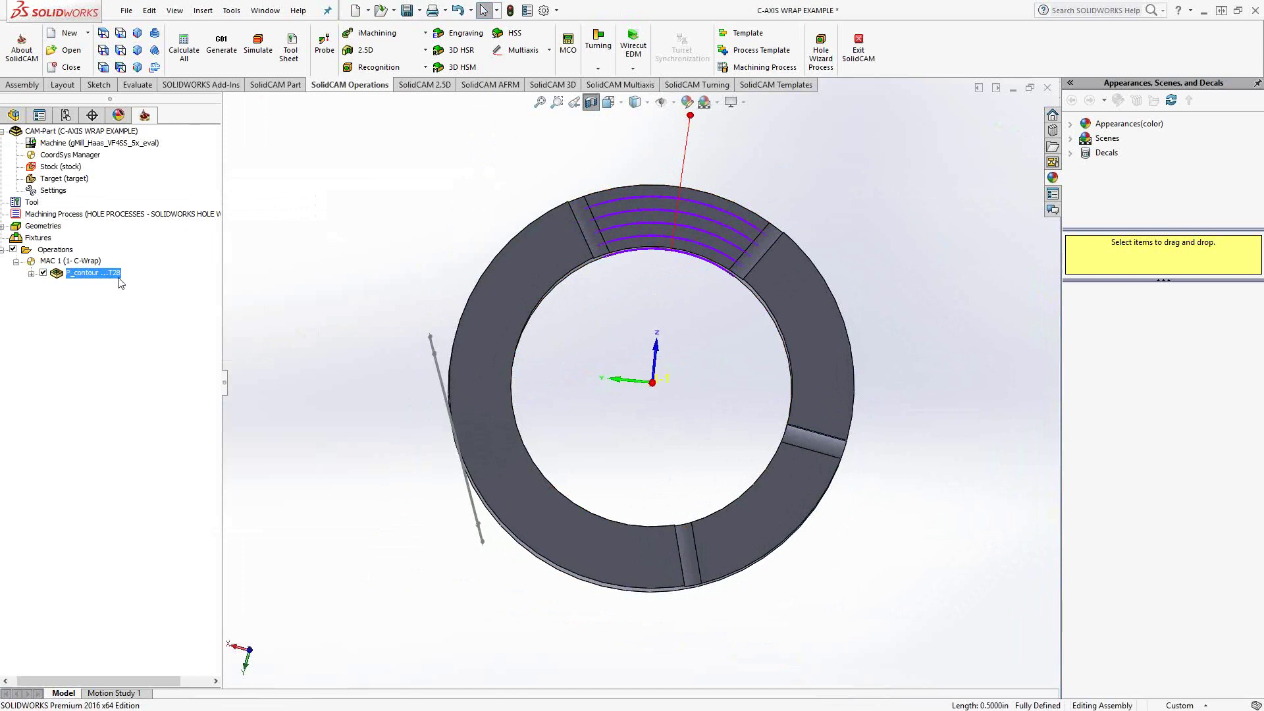
Simulate the P_contour toolpath, close the simulation, and hide P_contour in the tree
right_click(94, 274)
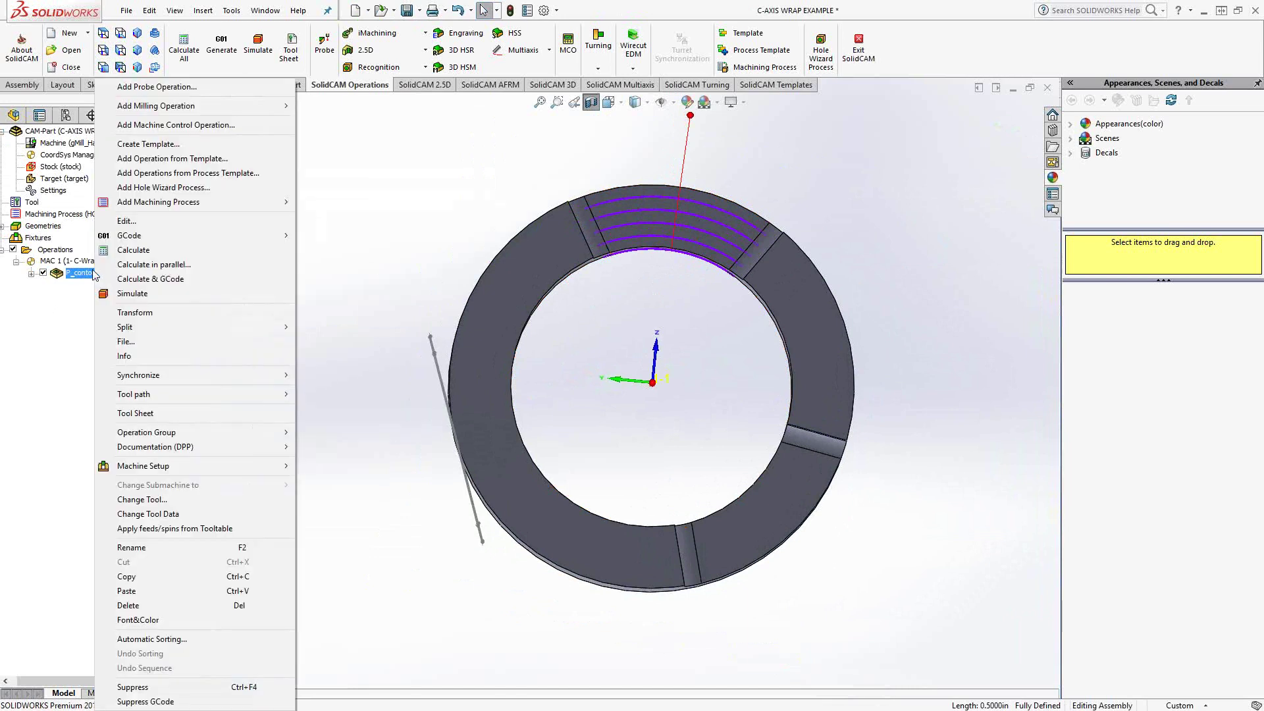
left_click(138, 293)
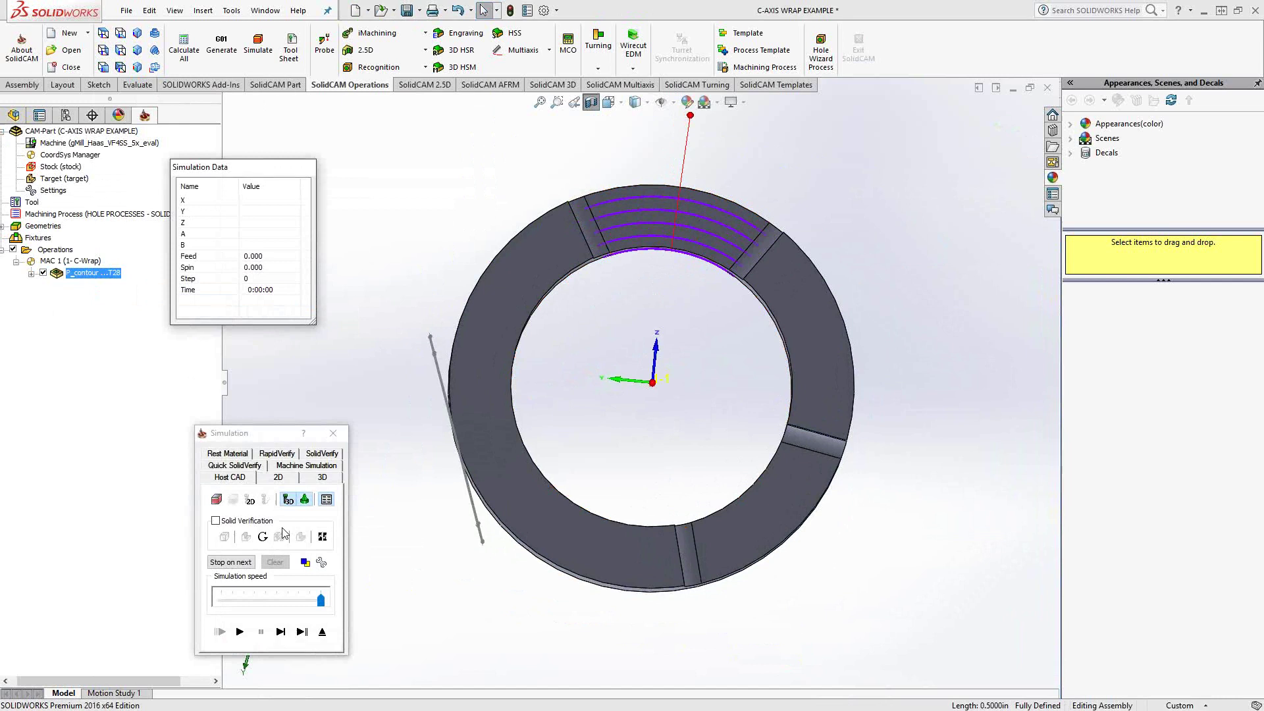
left_click(281, 631)
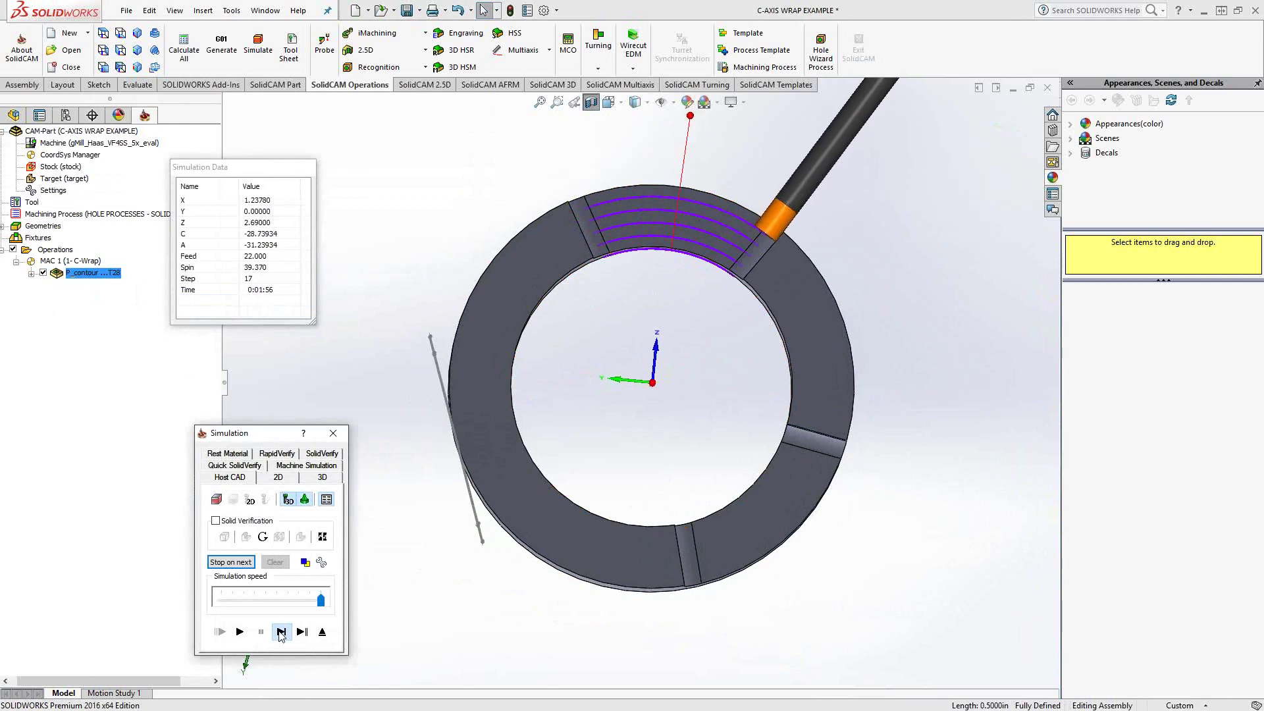
left_click(322, 632)
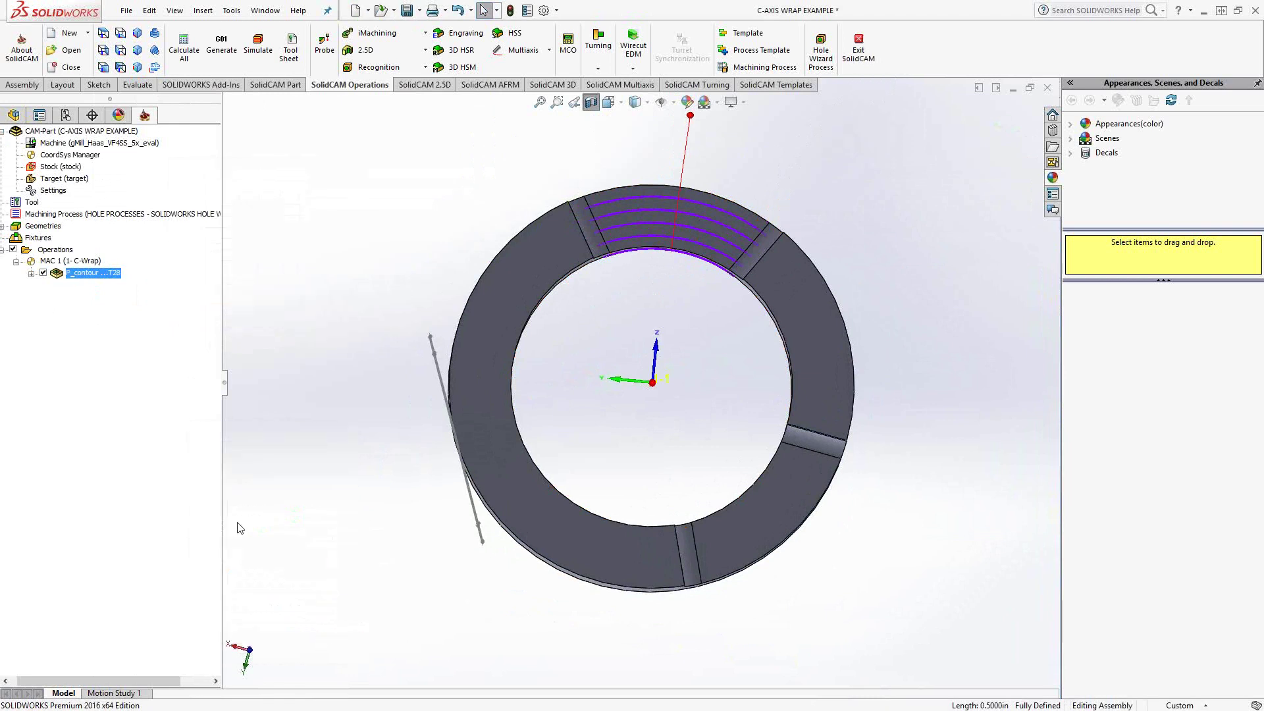
left_click(42, 272)
Orbit and zoom to the flat profile above the cylinder, then edit the P_contour operation
middle_click_drag(672, 255, 622, 277)
middle_click_drag(615, 224, 619, 208)
scroll(620, 208, "down", 3)
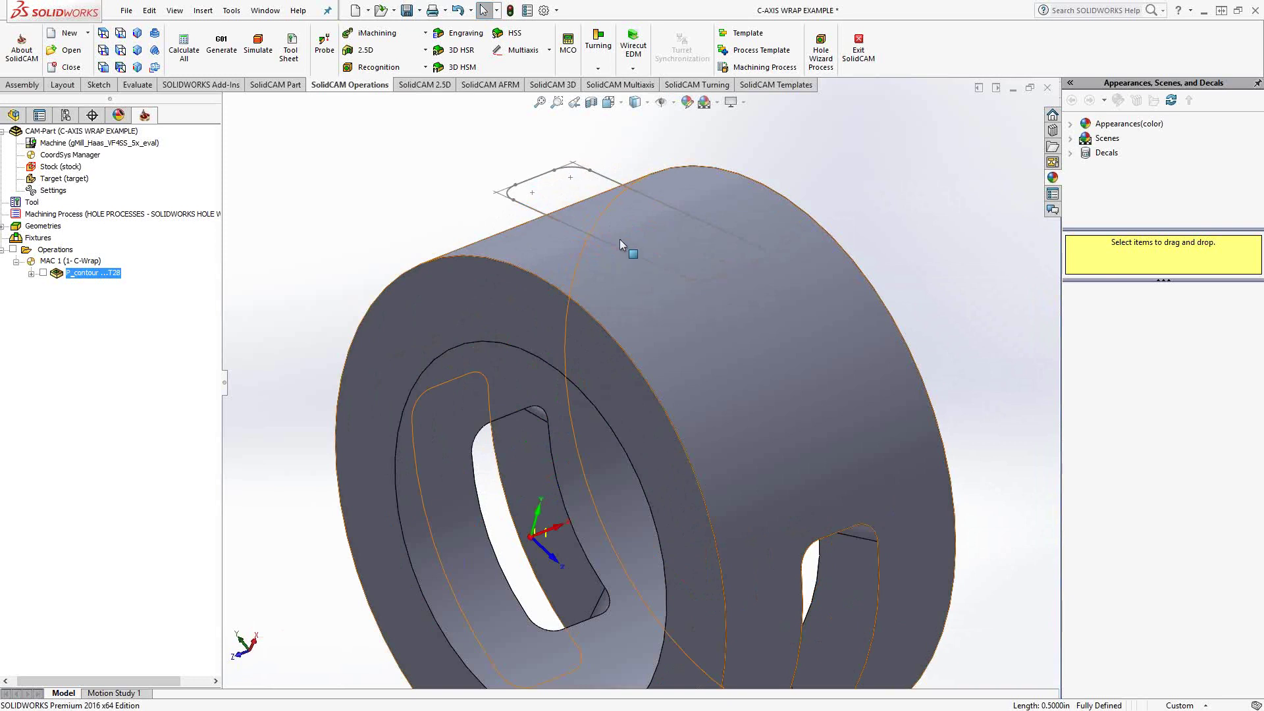
double_click(89, 274)
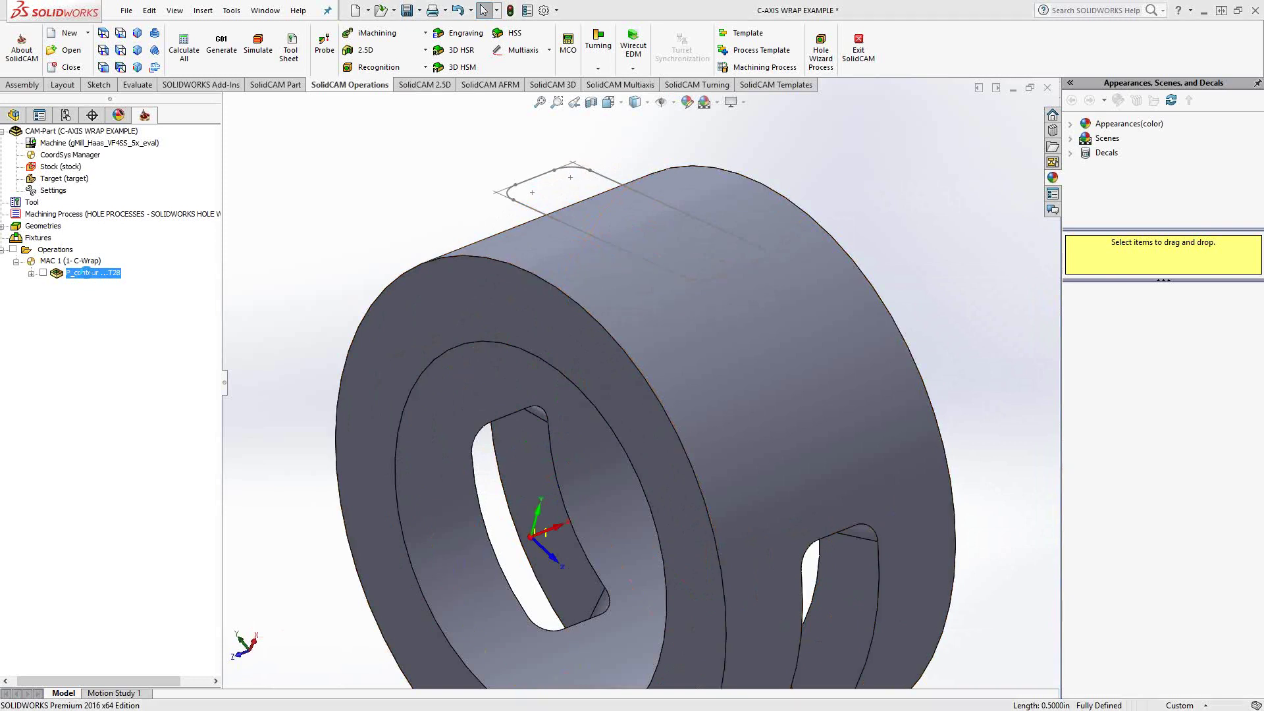
Save a copy of the pocket using the MAC 1 (3- C-Wrap 2) coordinate system
left_click(465, 528)
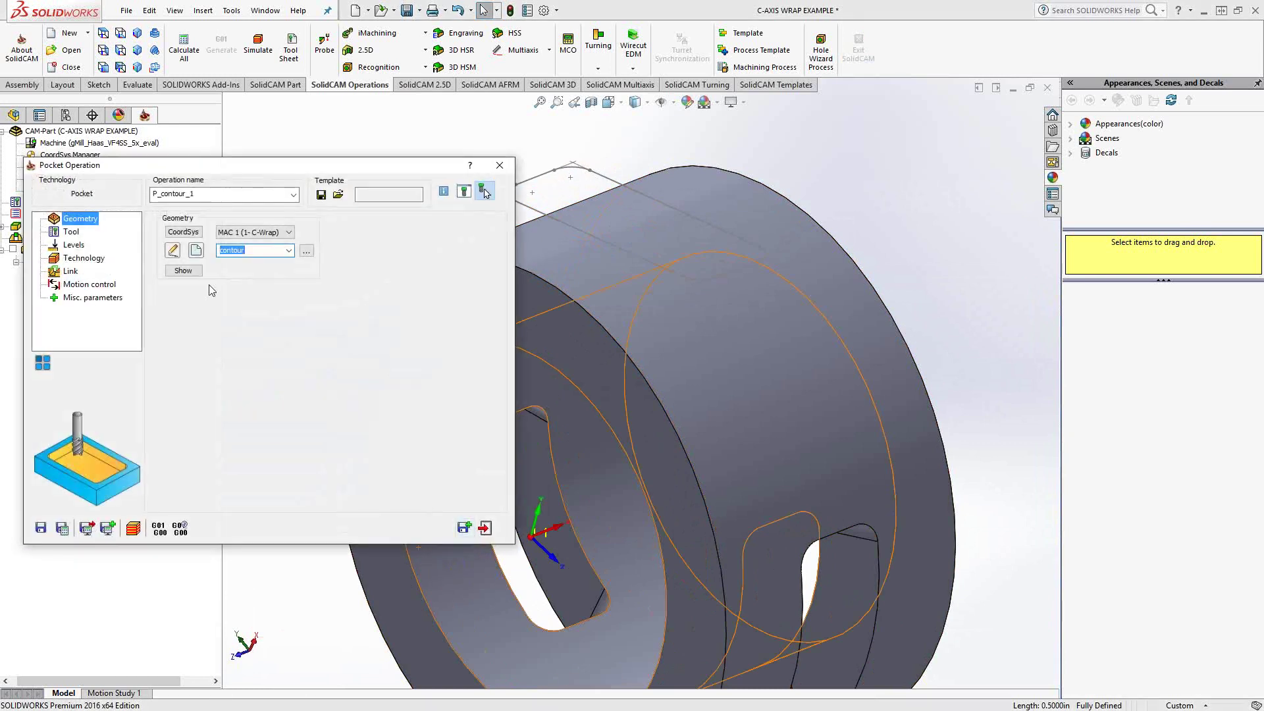
left_click(283, 235)
left_click(276, 262)
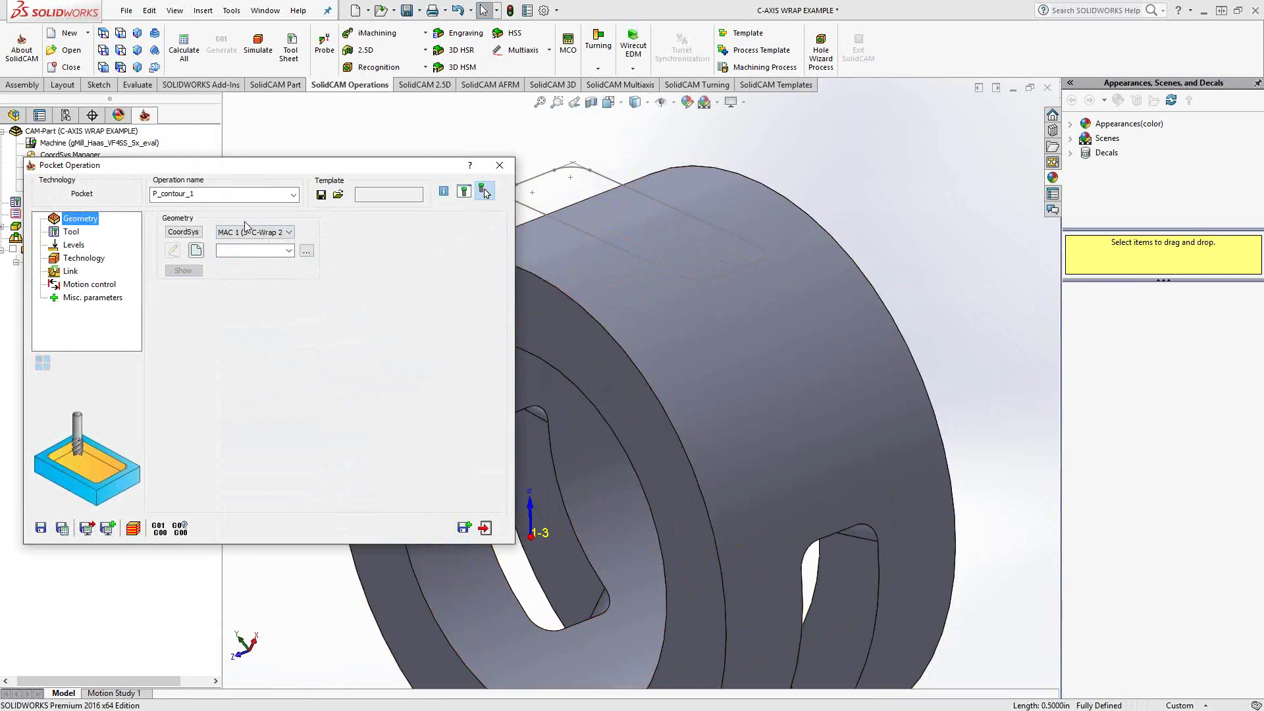
Create geometry contour1 by chaining the whole flat profile sketch
left_click(195, 250)
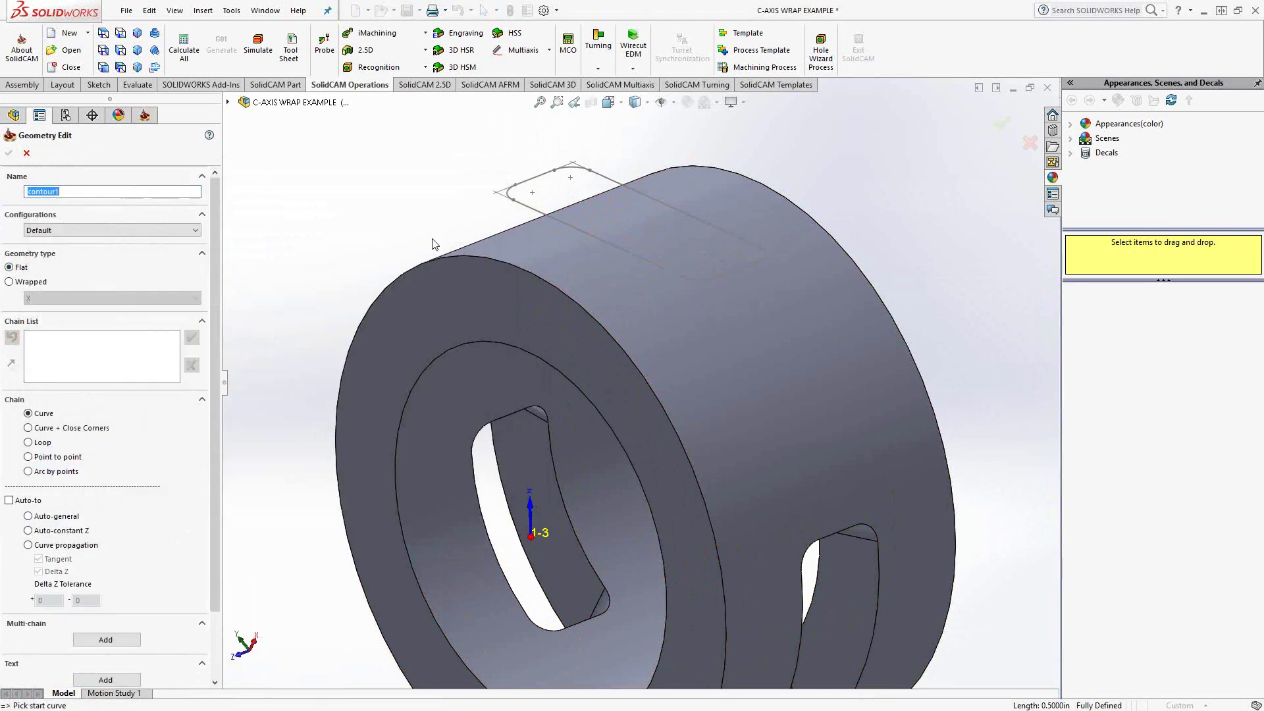
left_click(544, 178)
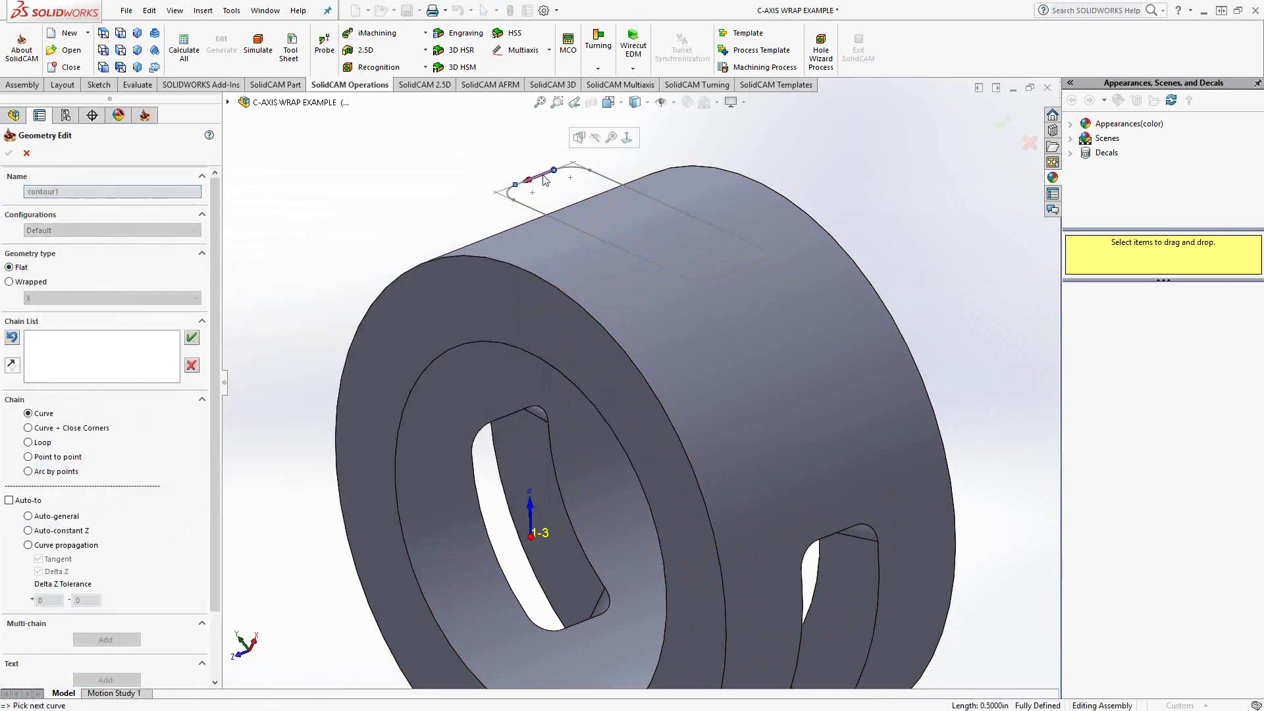
left_click(72, 532)
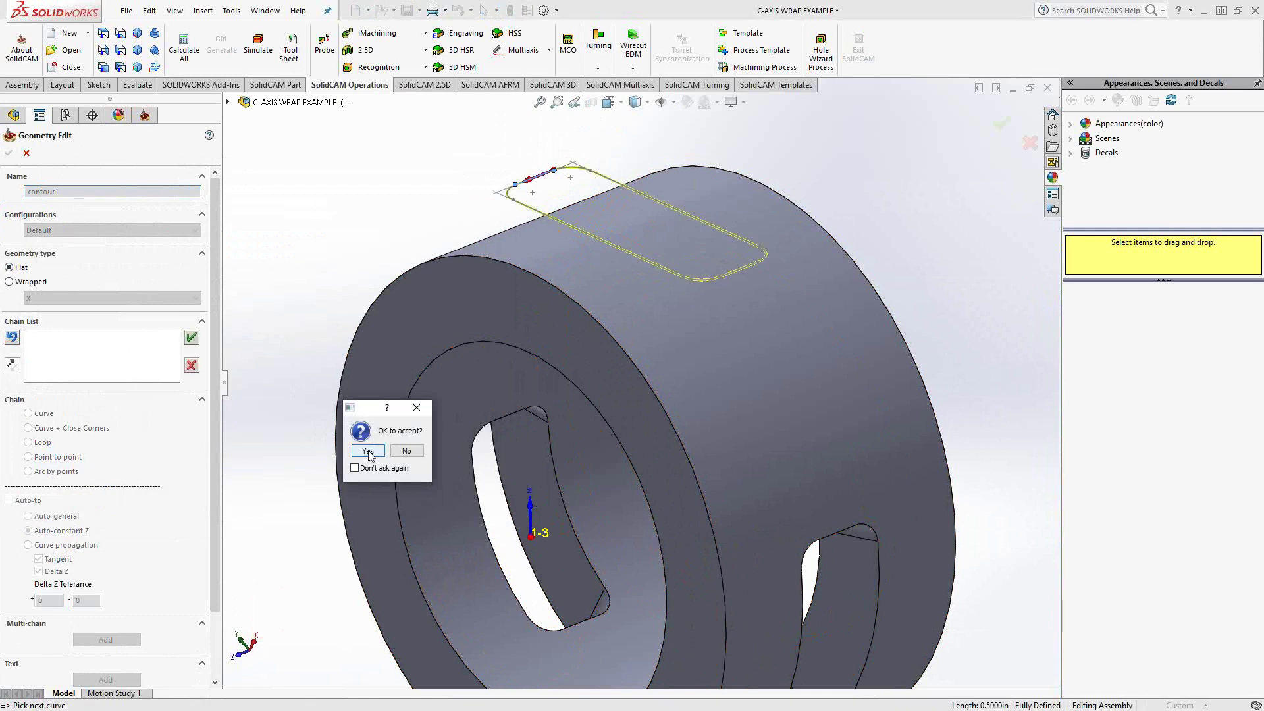
left_click(367, 451)
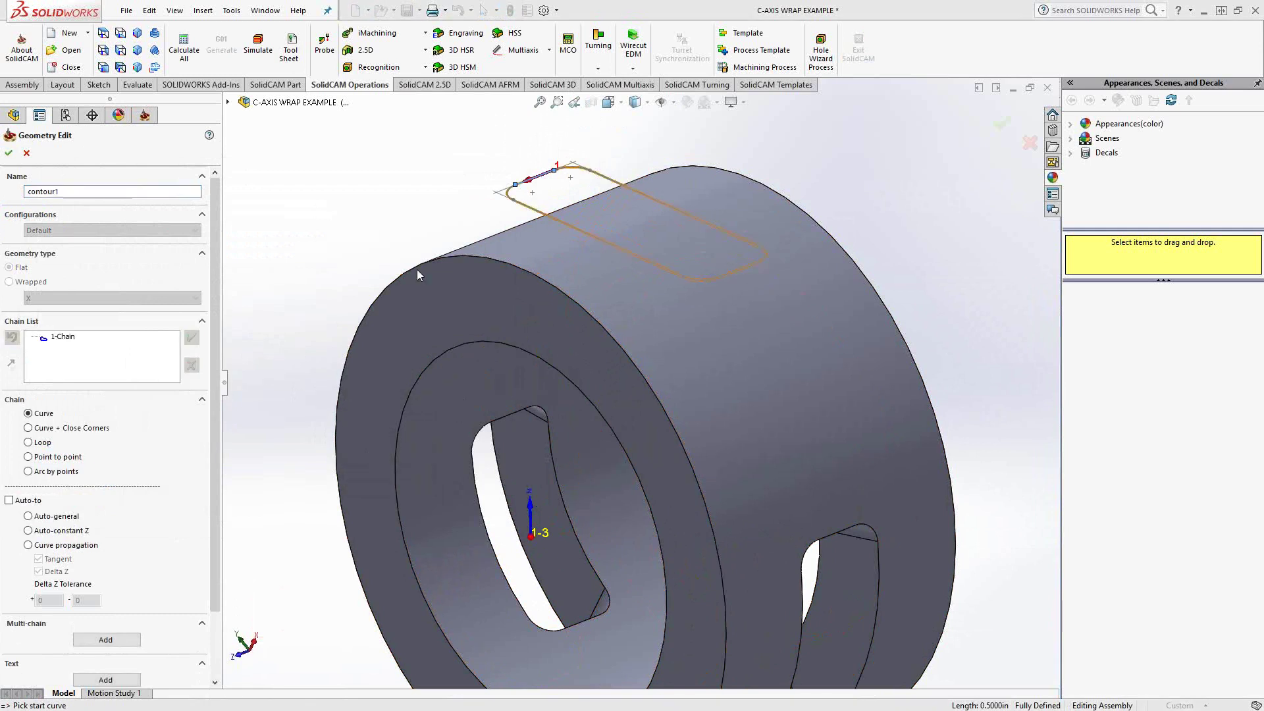
left_click(8, 154)
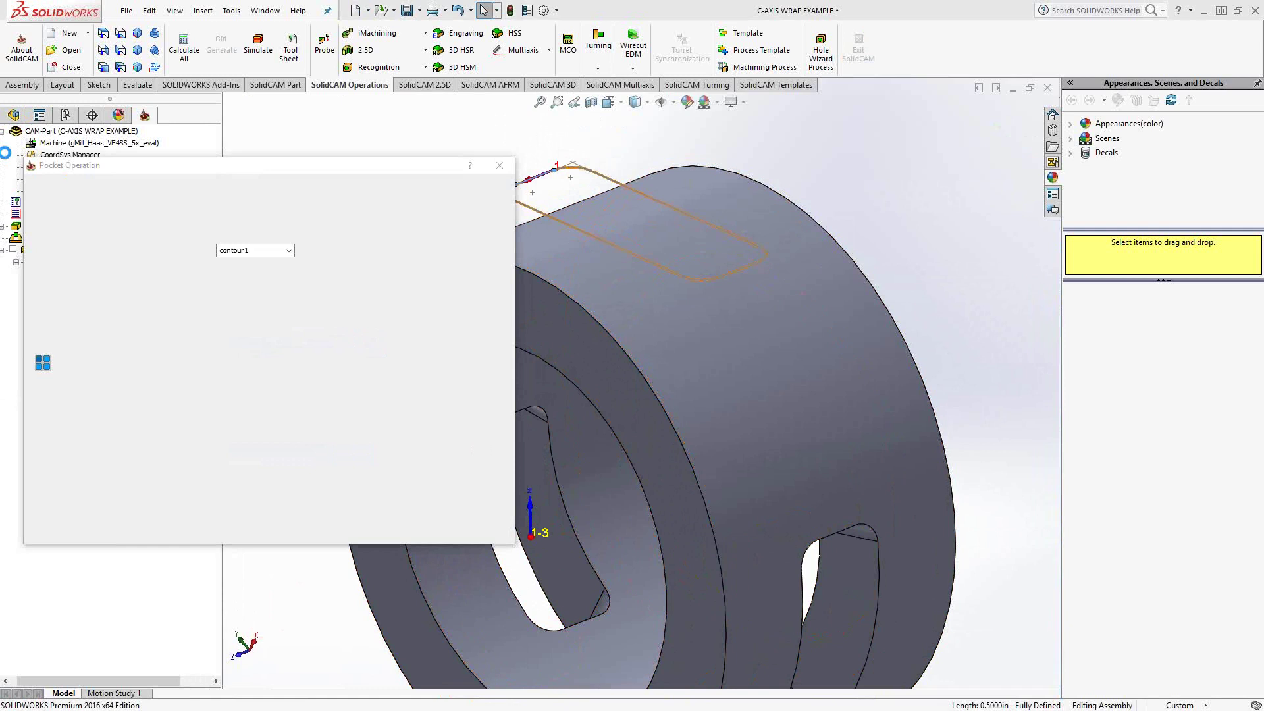
left_click(73, 233)
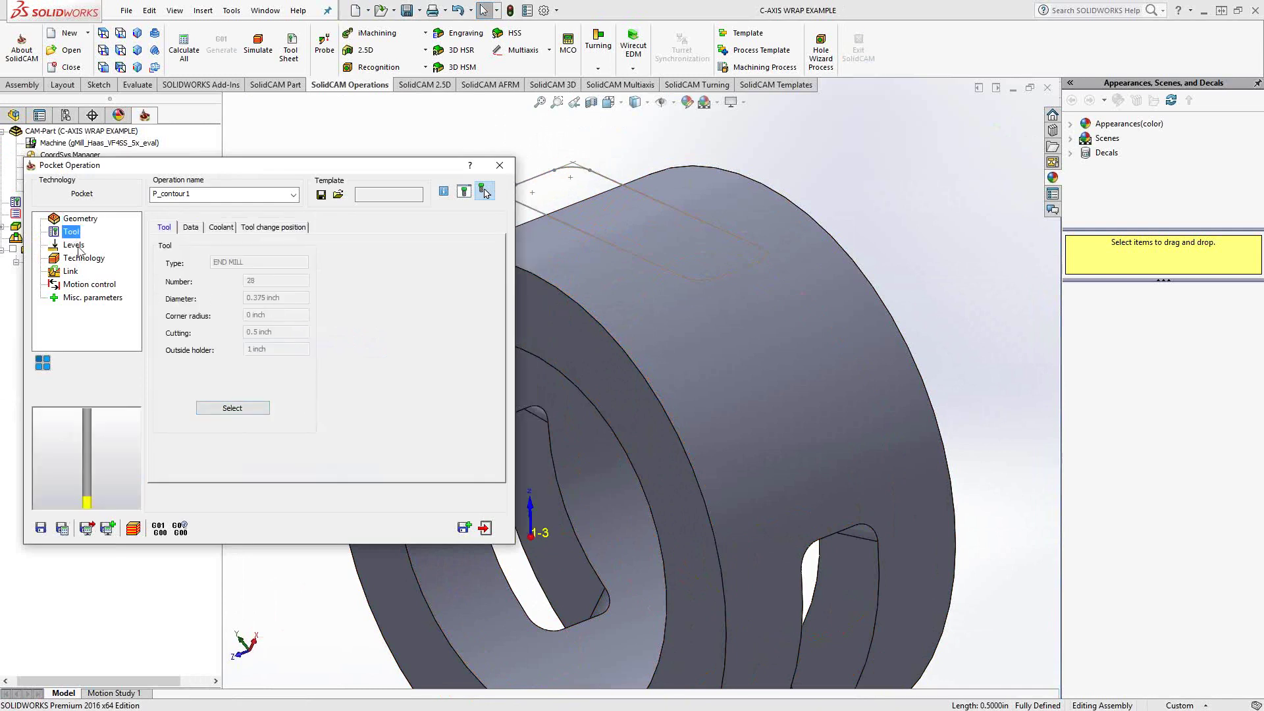
Enable 4th Axis motion control in Diameter mode with diameter 5.75
left_click(80, 284)
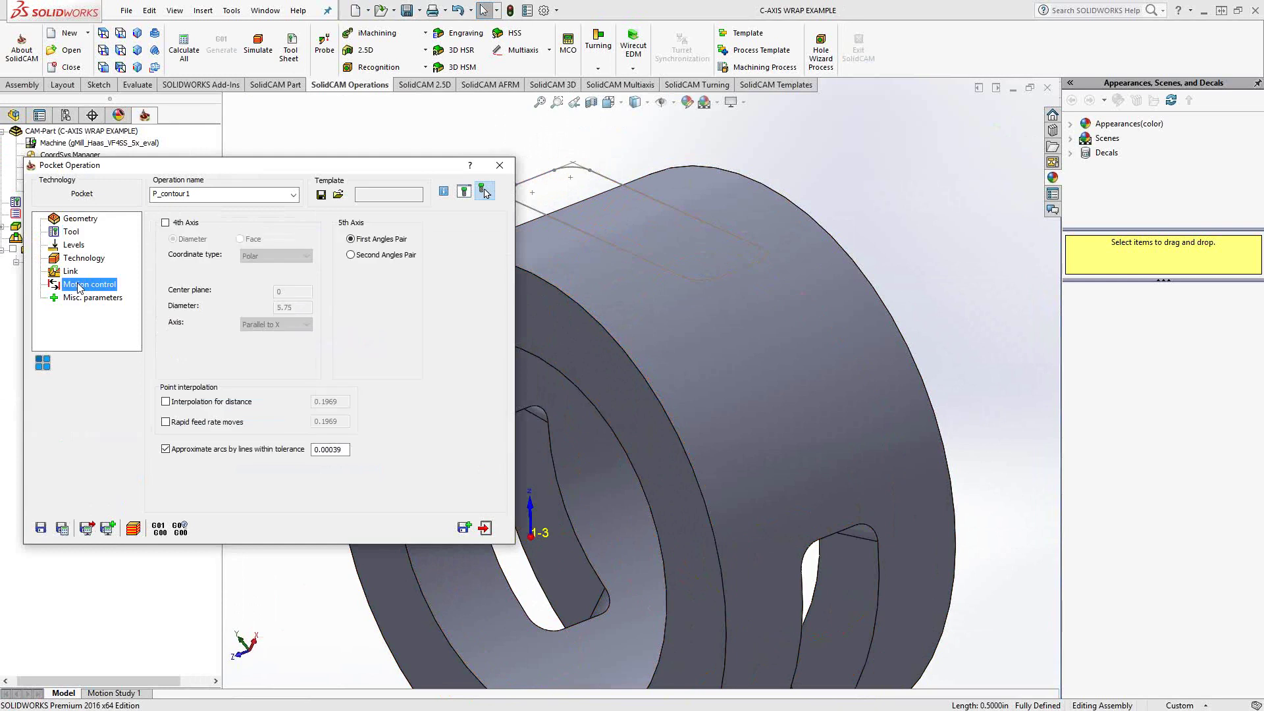
left_click(165, 223)
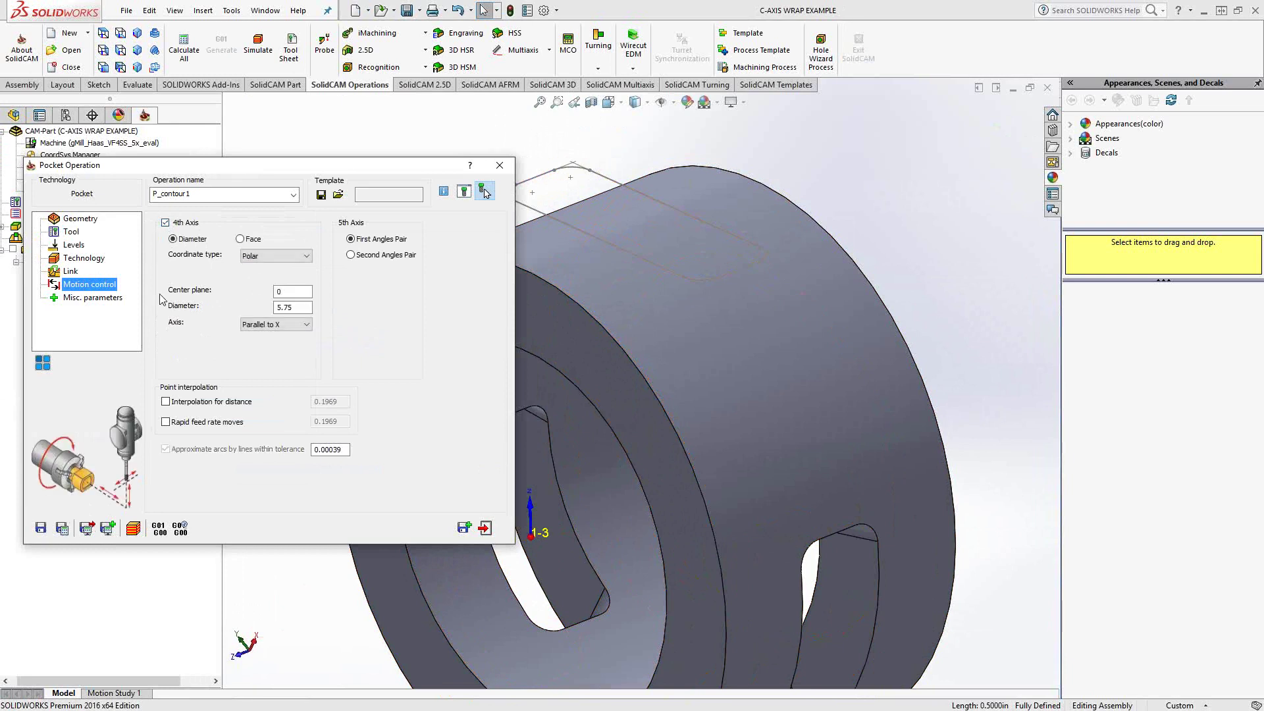
double_click(302, 306)
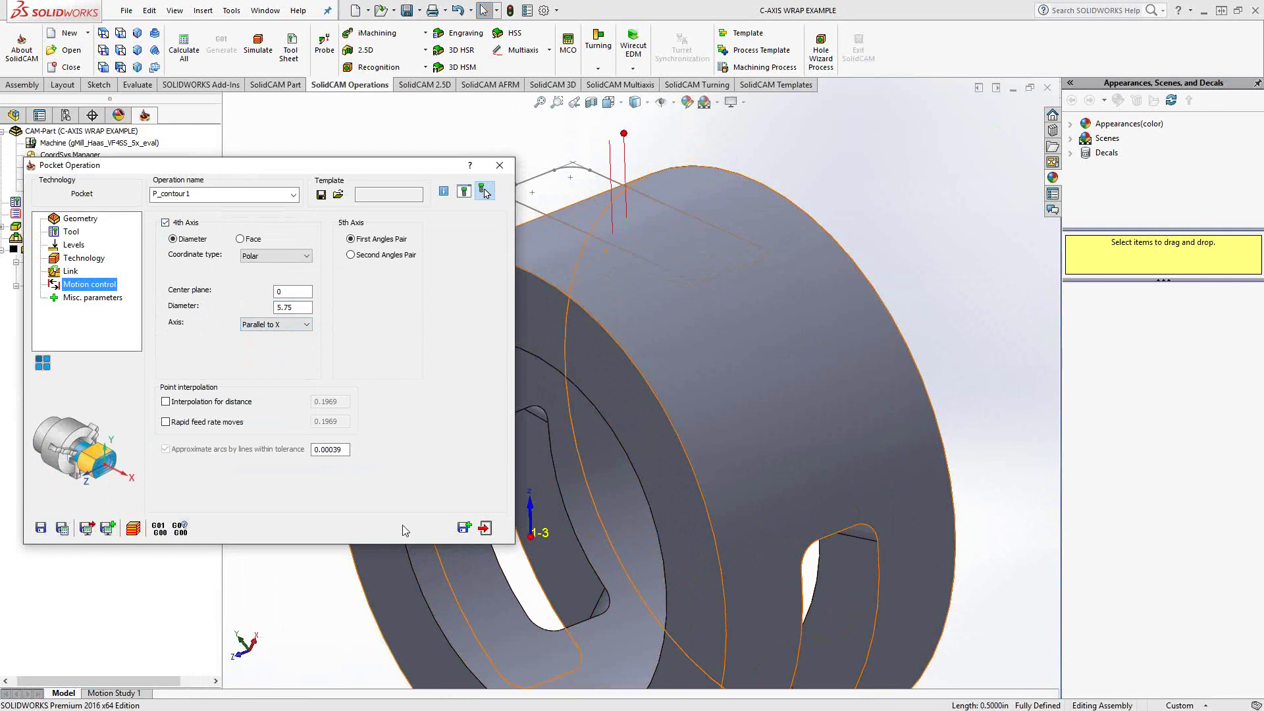
Save and close P_contour1, then check the part in a section view
left_click(485, 528)
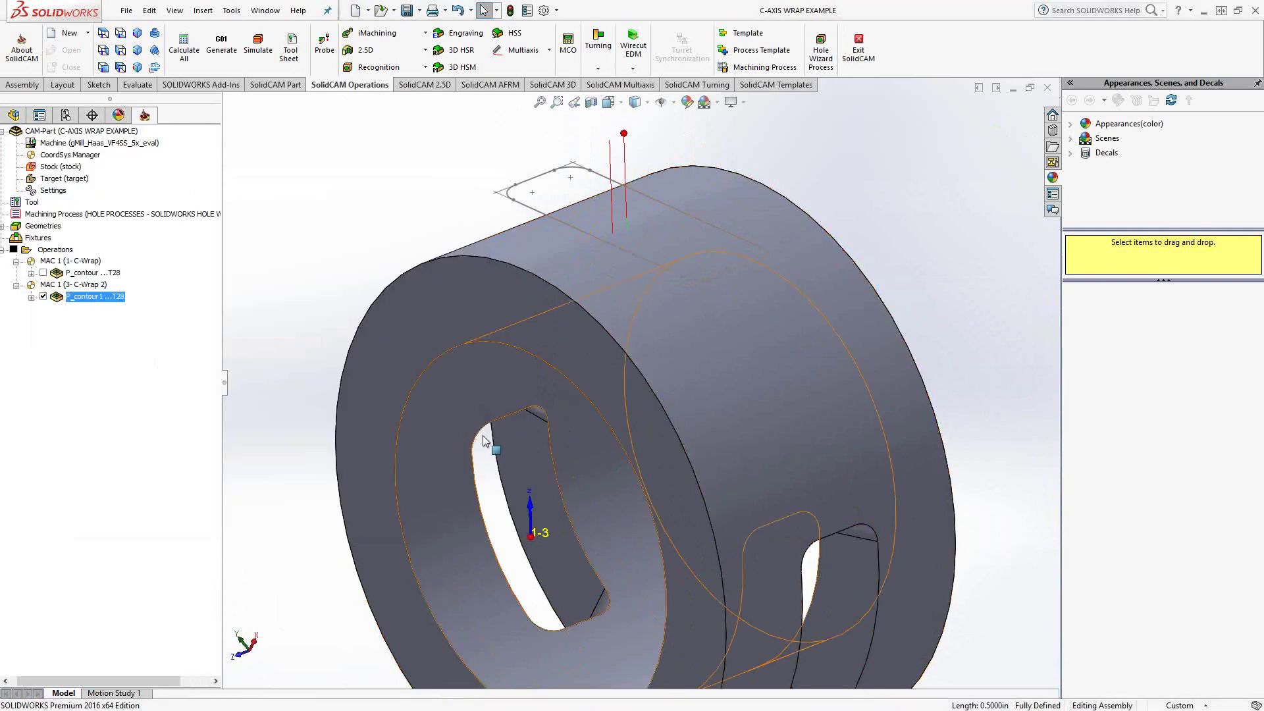
left_click(591, 104)
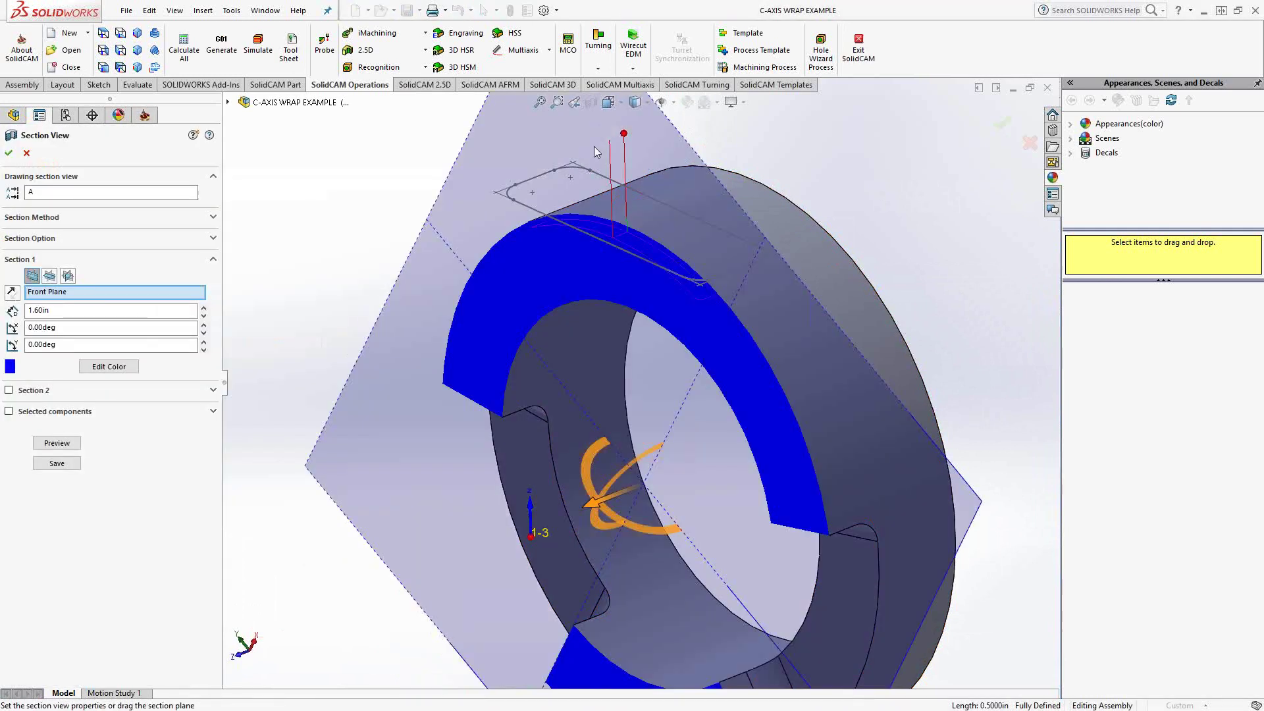
left_click(9, 152)
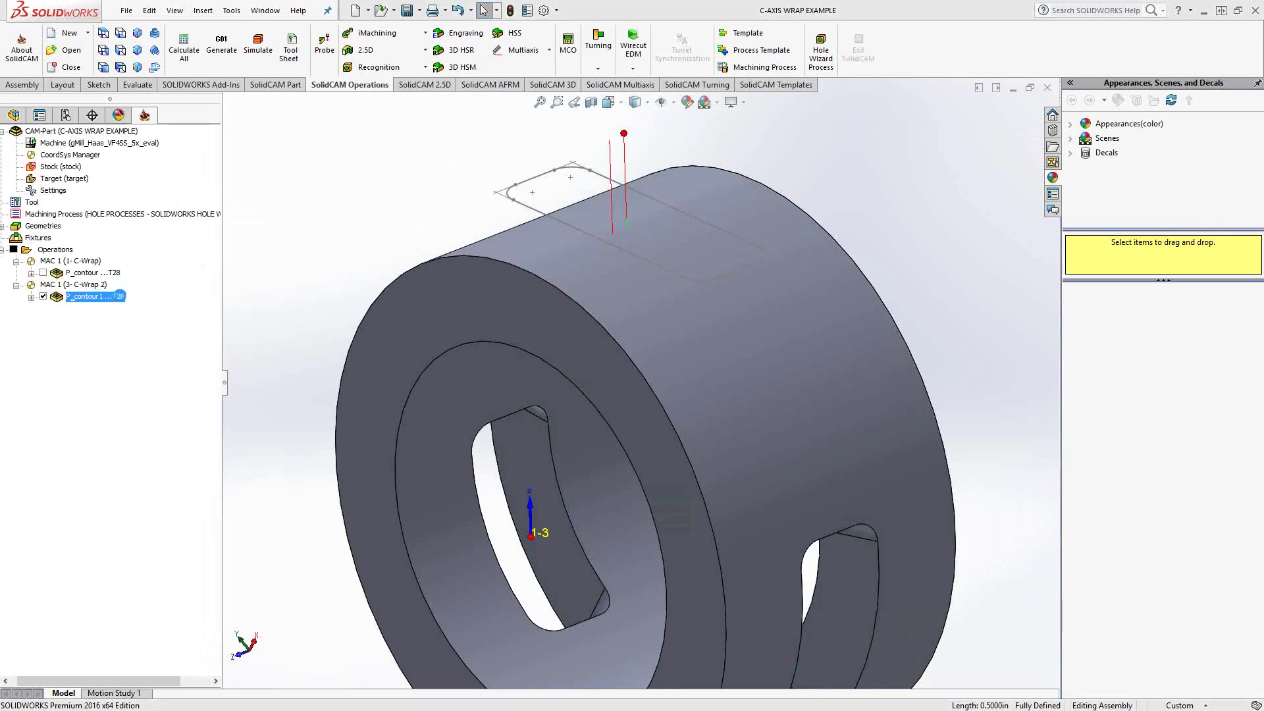
Set P_contour1's upper level to 2.875 by picking it on the model
double_click(120, 296)
left_click(73, 245)
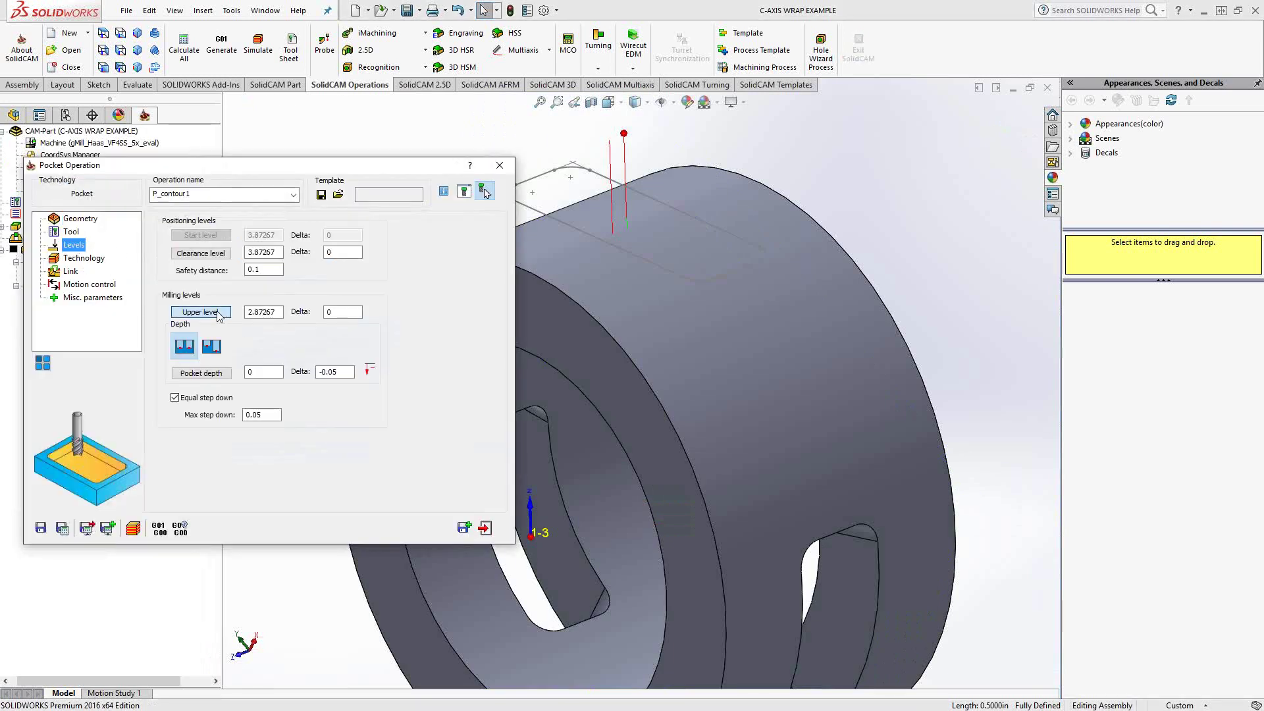
left_click(220, 313)
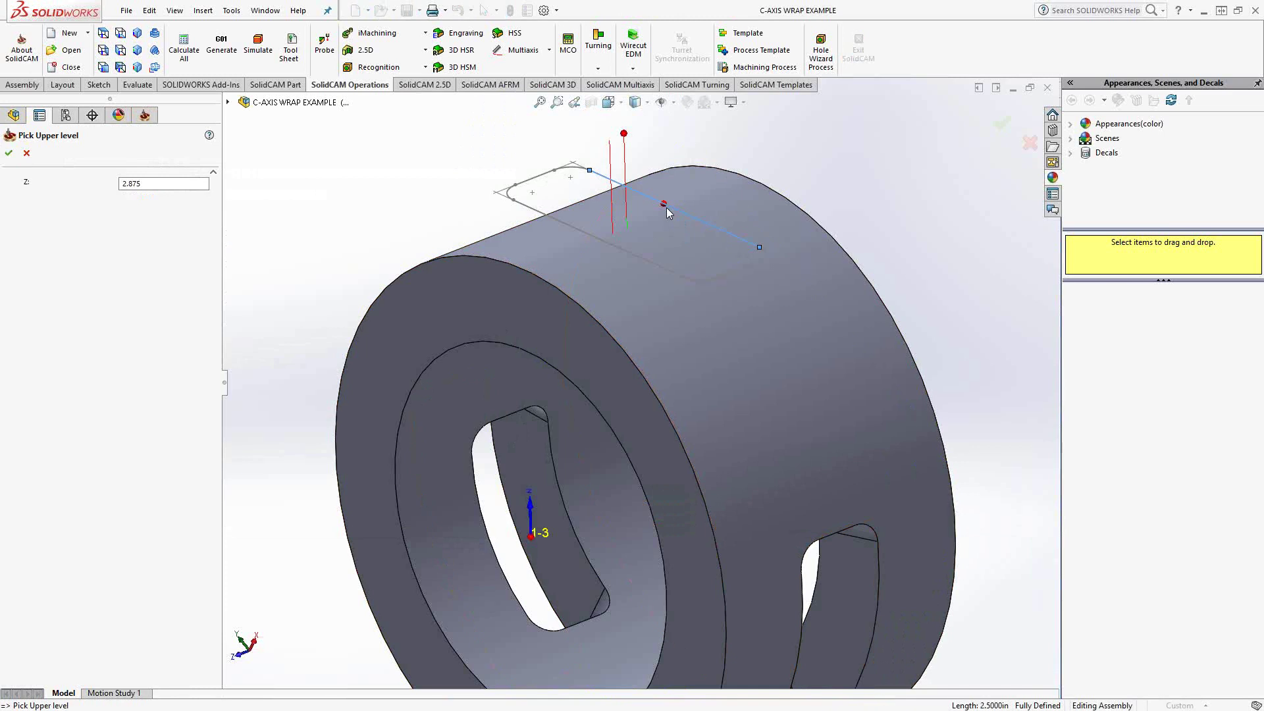
left_click(9, 153)
Pick the inner bore face for pocket depth 0.99013, then calculate the toolpath
left_click(201, 372)
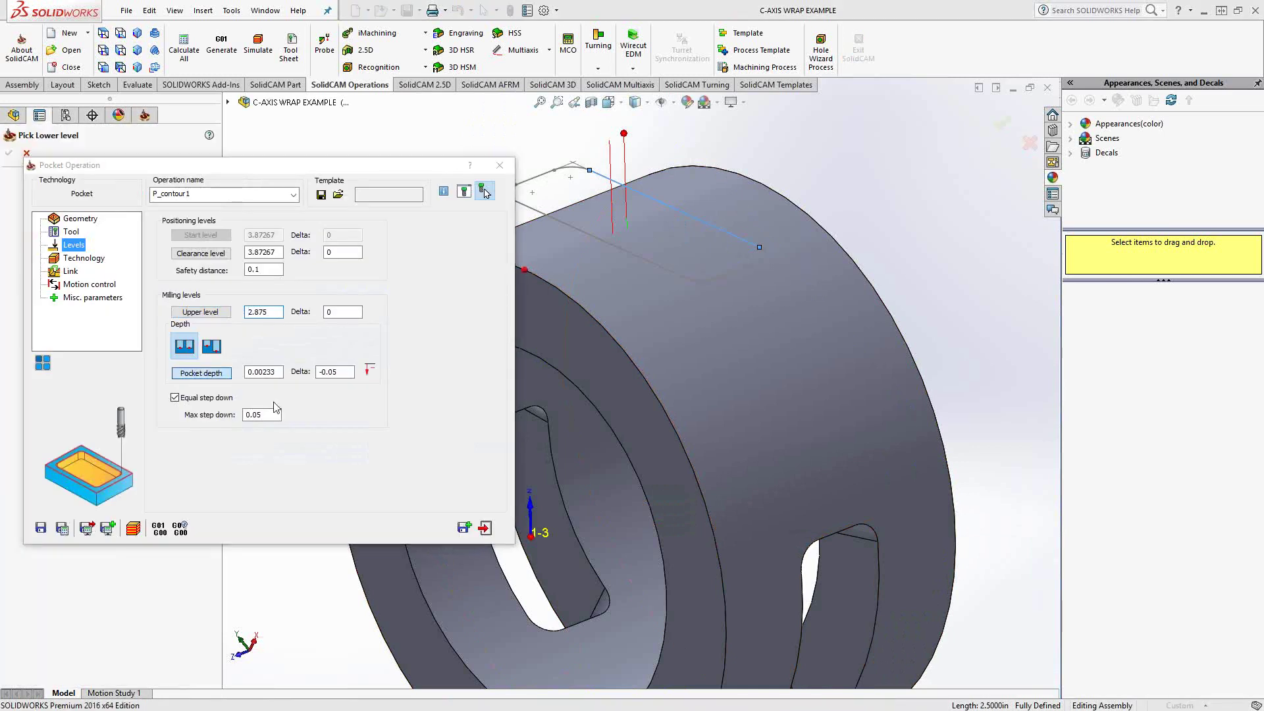
middle_click_drag(526, 329, 612, 154)
left_click(616, 149)
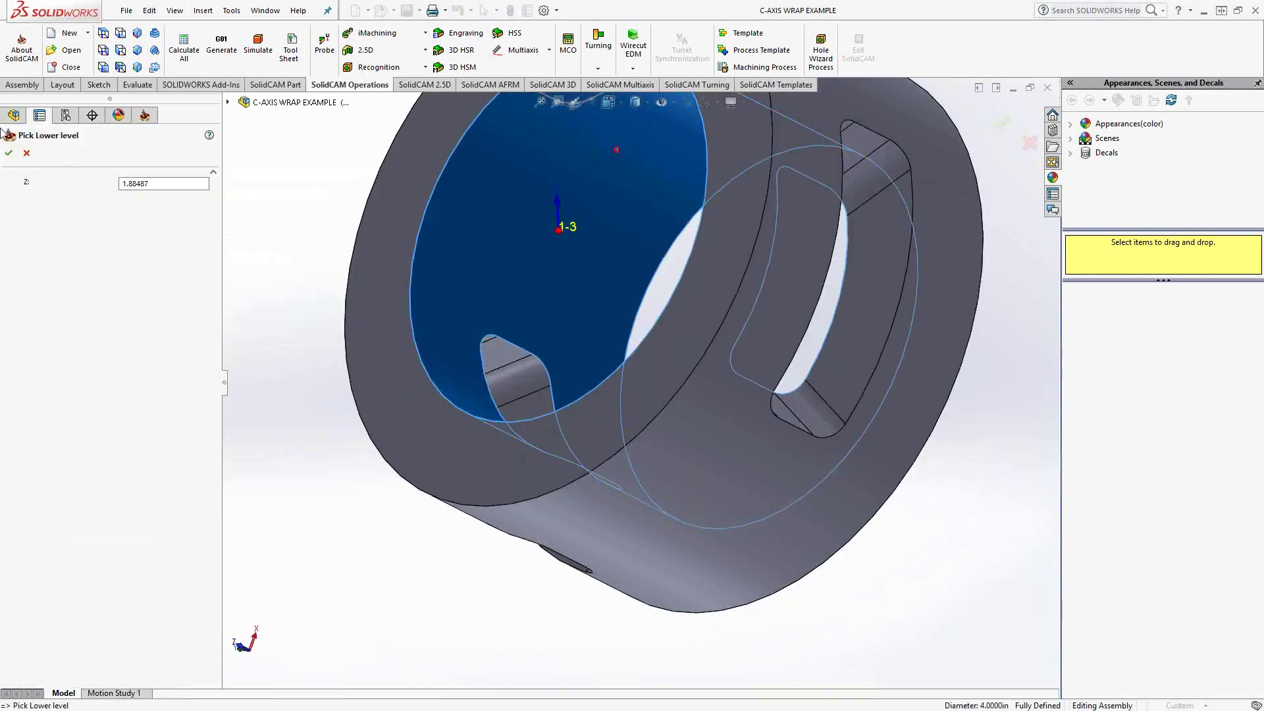
left_click(8, 153)
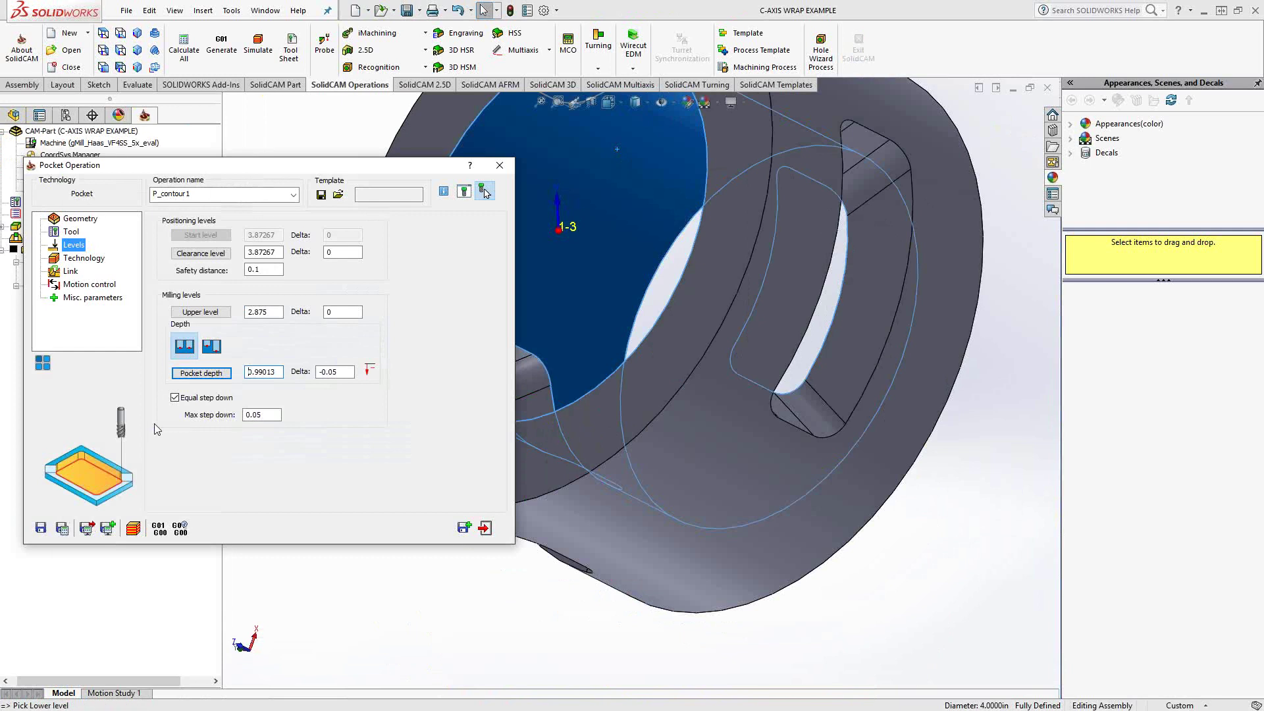
left_click(62, 528)
left_click(492, 526)
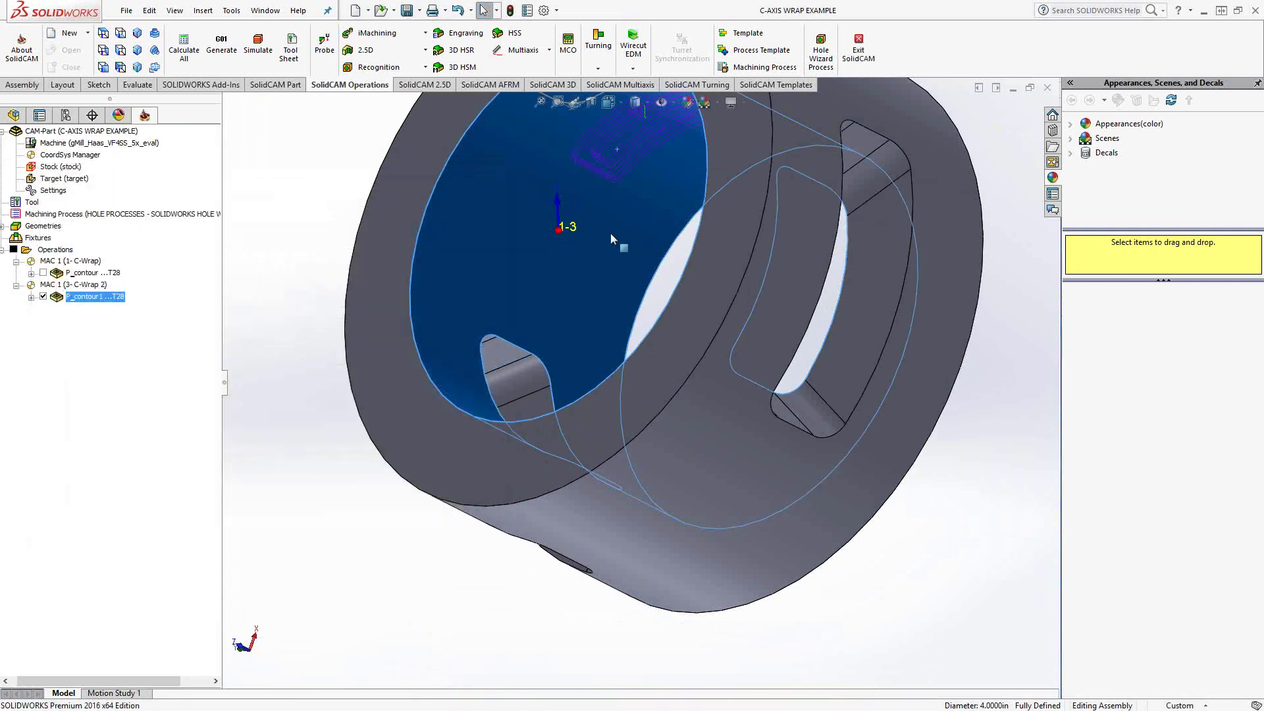
Cut the ring in section, inspect the wrapped toolpath, then hide P_contour1's toolpath display
left_click(594, 108)
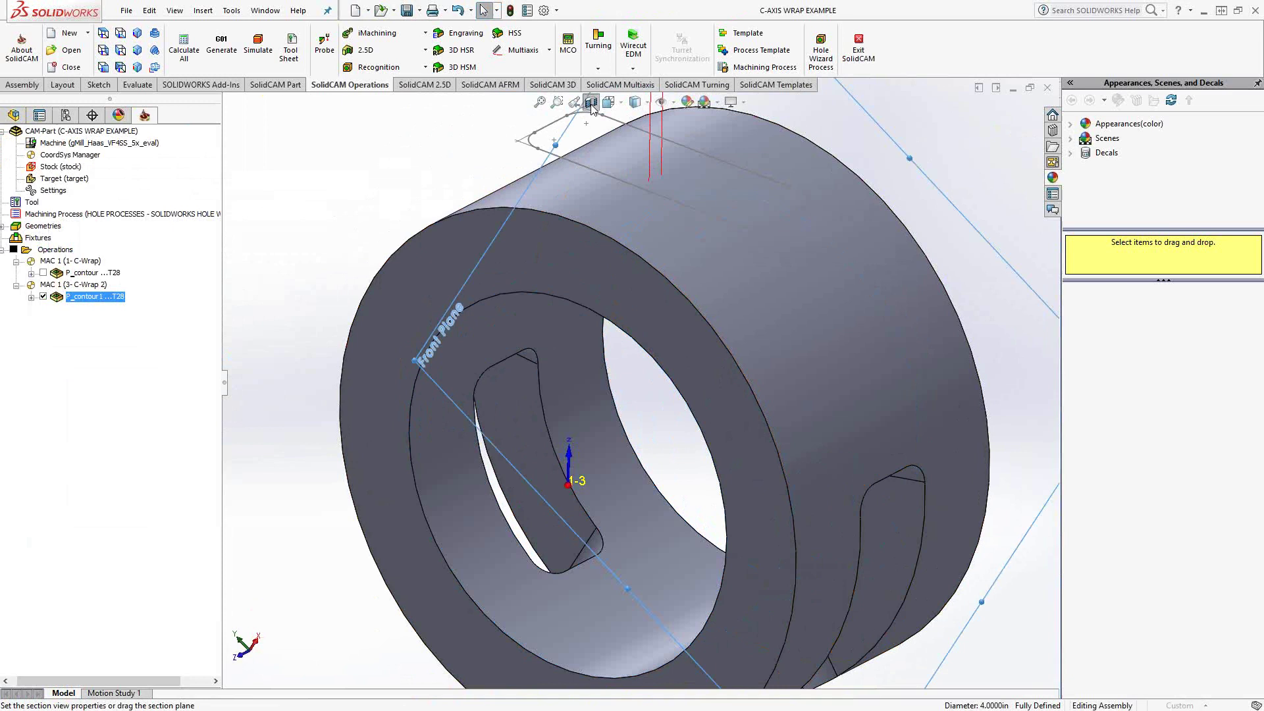
left_click(11, 158)
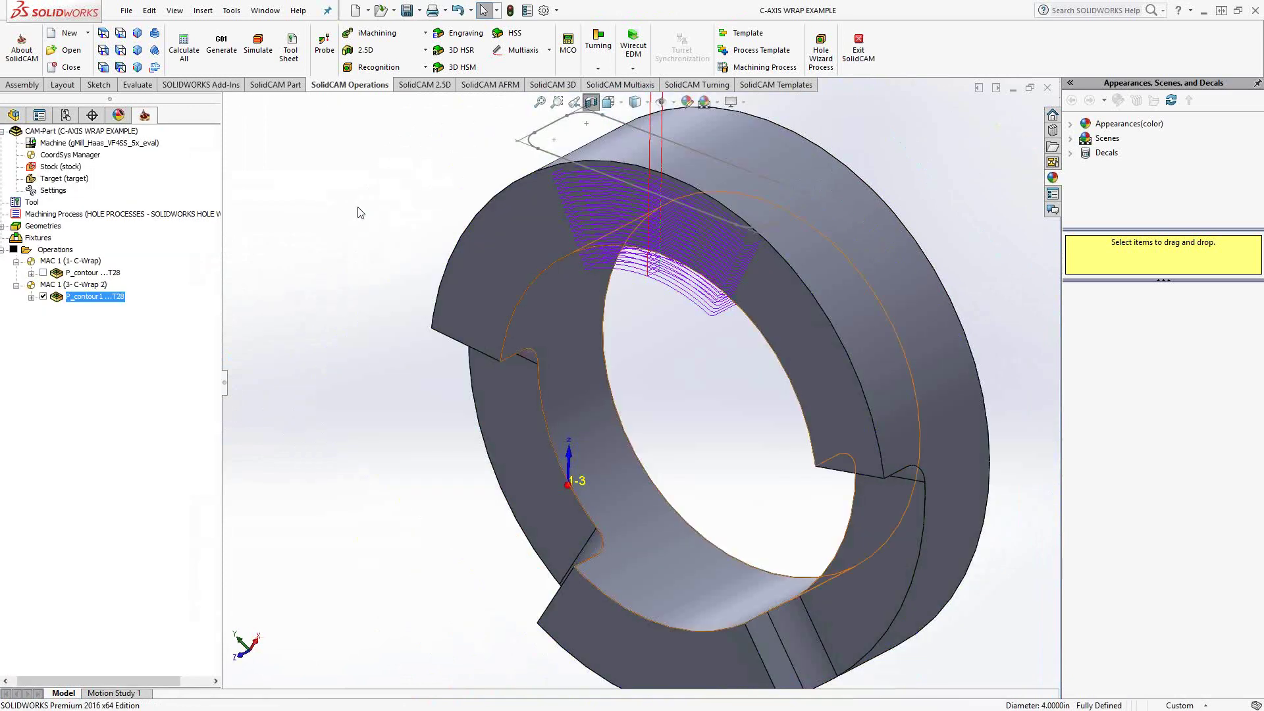
middle_click_drag(646, 325, 756, 237)
scroll(741, 275, "down", 5)
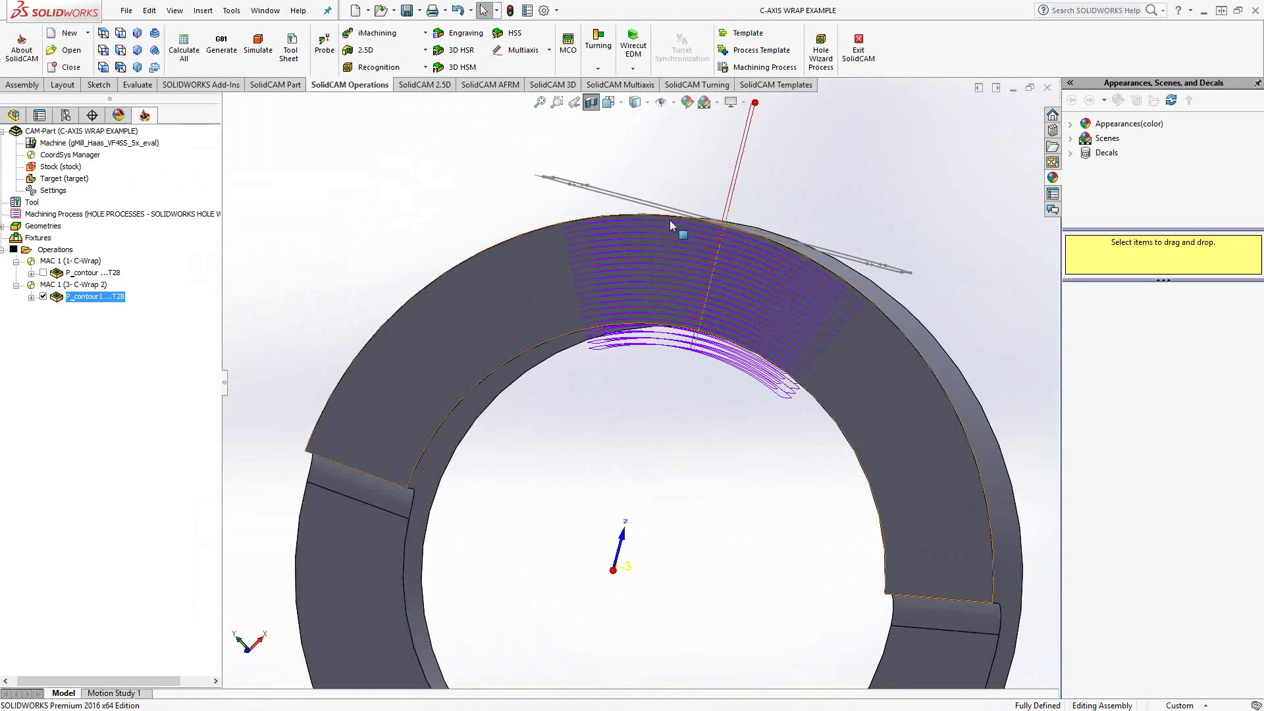
middle_click_drag(685, 239, 656, 296)
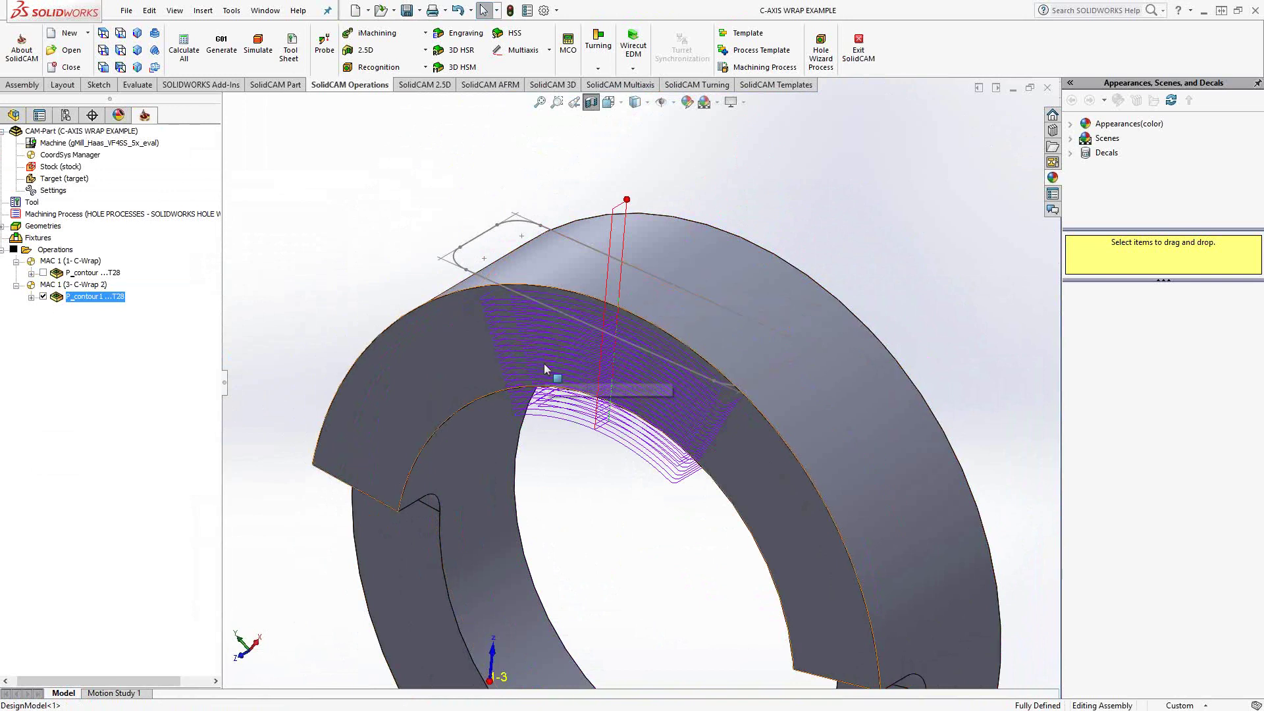
left_click(44, 296)
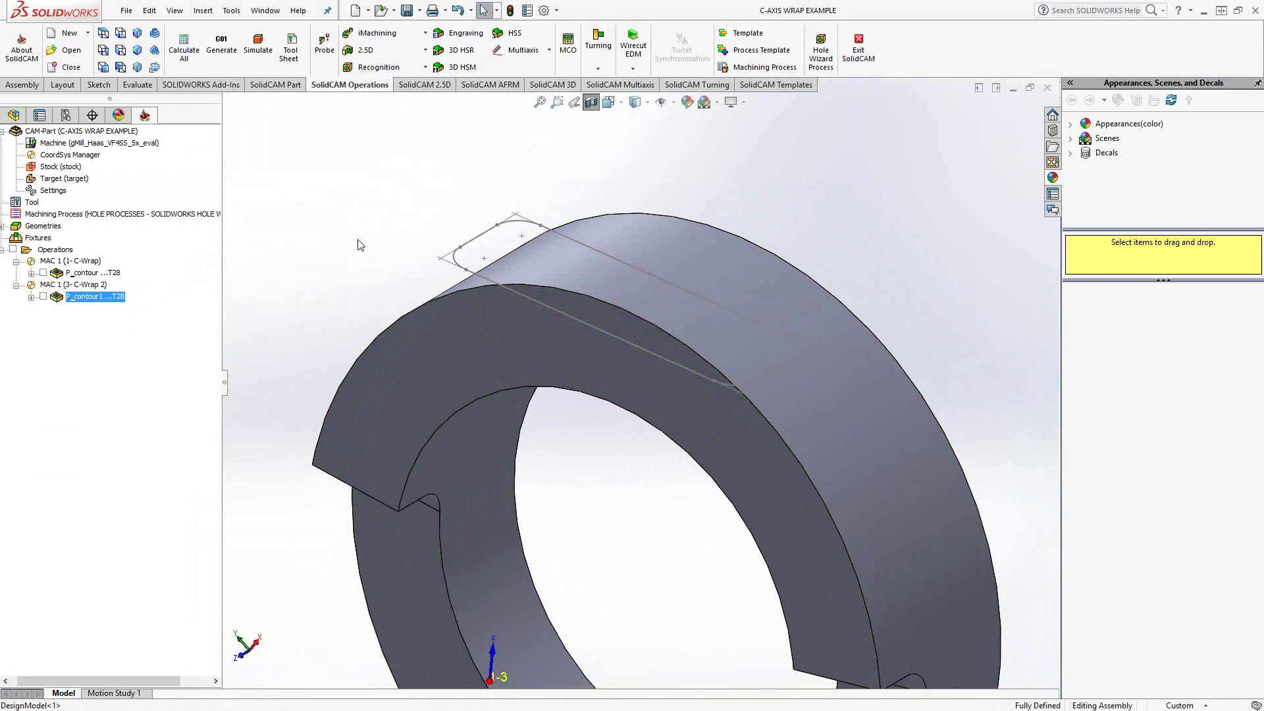